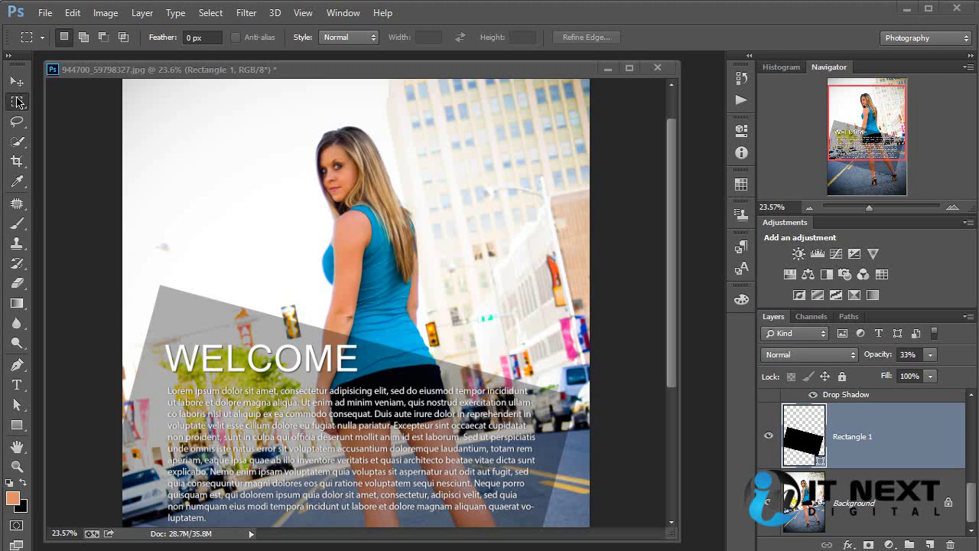
Step: Choose the Quick Selection Tool, which shares its flyout with the Magic Wand Tool
{"action": "left_click", "coordinate": [17, 101]}
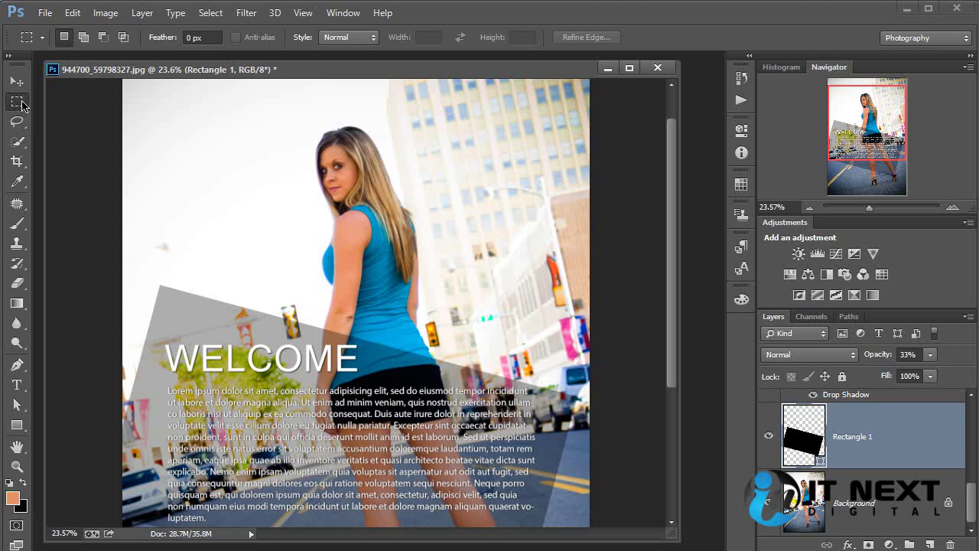
{"action": "left_click", "coordinate": [20, 148]}
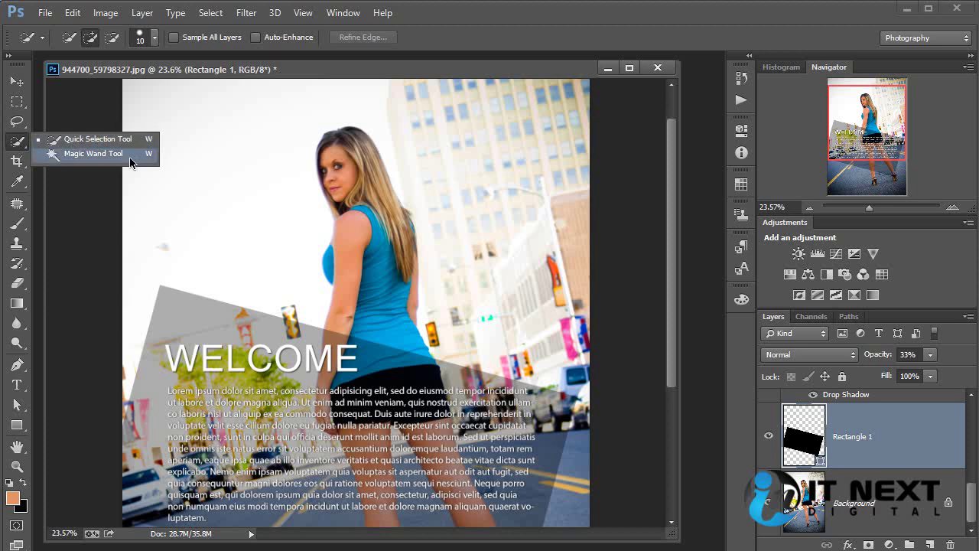
Step: Brush a quick selection over the upper-left white sky, then switch to the Magic Wand with Shift+W
{"action": "left_click", "coordinate": [17, 142]}
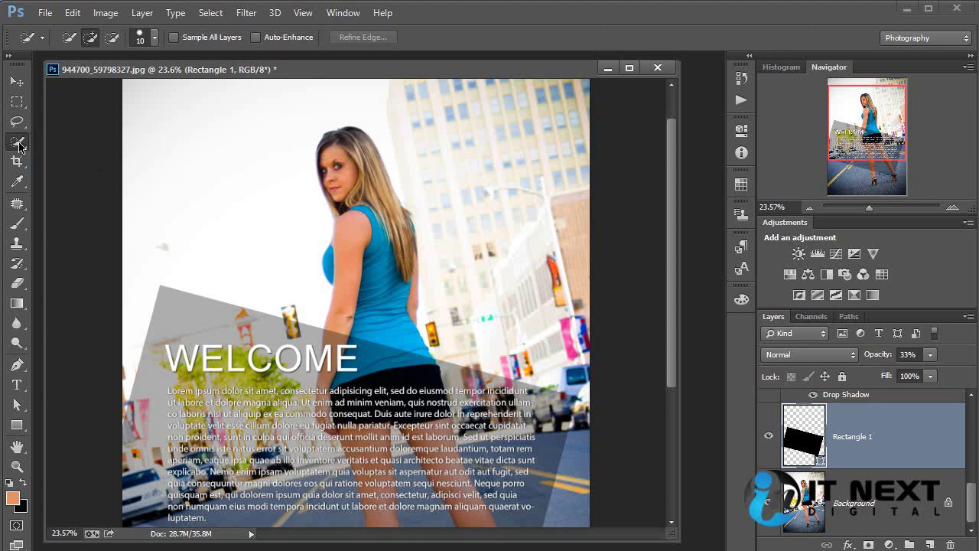
{"action": "right_click", "coordinate": [15, 145]}
{"action": "left_click", "coordinate": [364, 77]}
{"action": "mouse_move", "coordinate": [235, 169]}
{"action": "left_mouse_down"}
{"action": "mouse_move", "coordinate": [304, 240]}
{"action": "mouse_move", "coordinate": [267, 171]}
{"action": "left_mouse_up"}
{"action": "left_click_drag", "start_coordinate": [275, 280], "coordinate": [274, 277]}
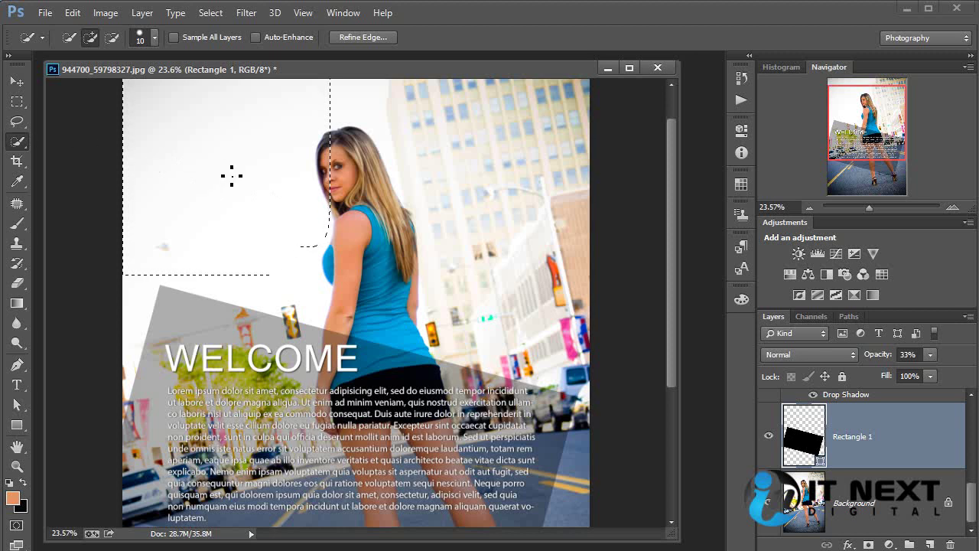
{"action": "key", "text": "shift+w"}
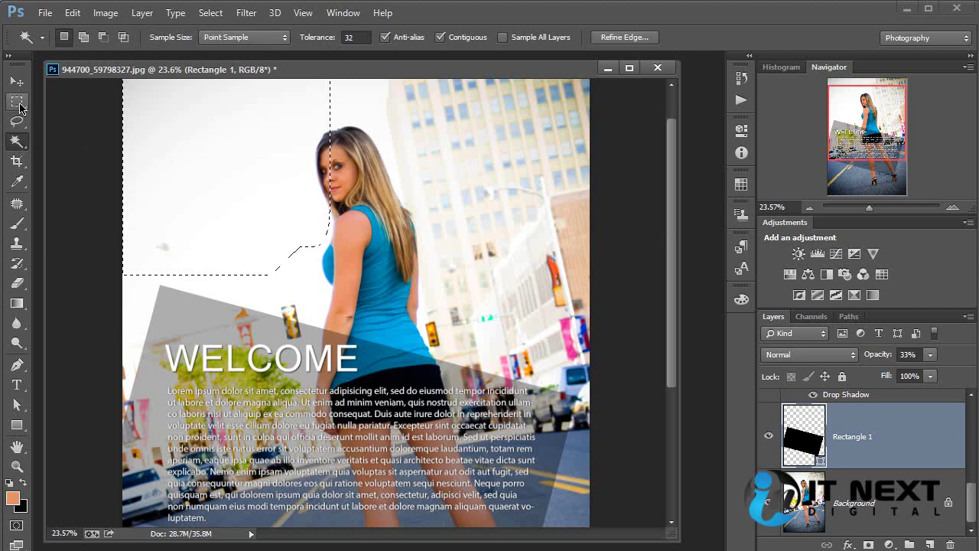
Step: Choose the Rectangular Marquee Tool and view its shape variants with the Tools panel in two columns
{"action": "left_click", "coordinate": [22, 110]}
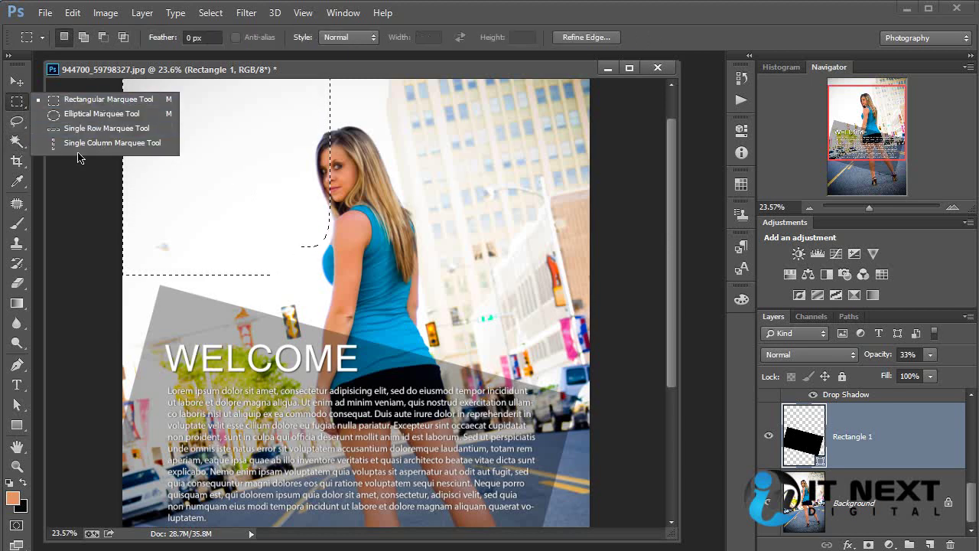
{"action": "left_click", "coordinate": [15, 107]}
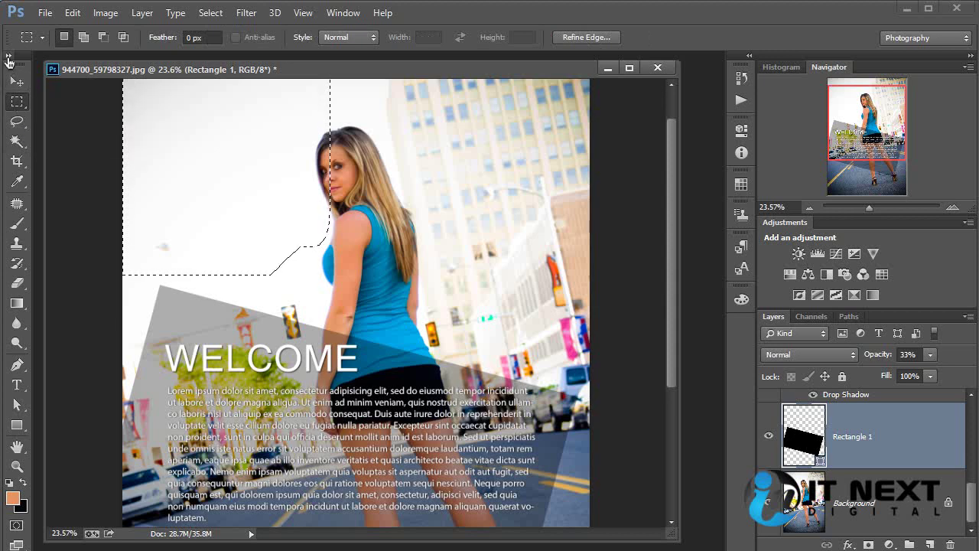
{"action": "left_click", "coordinate": [8, 57]}
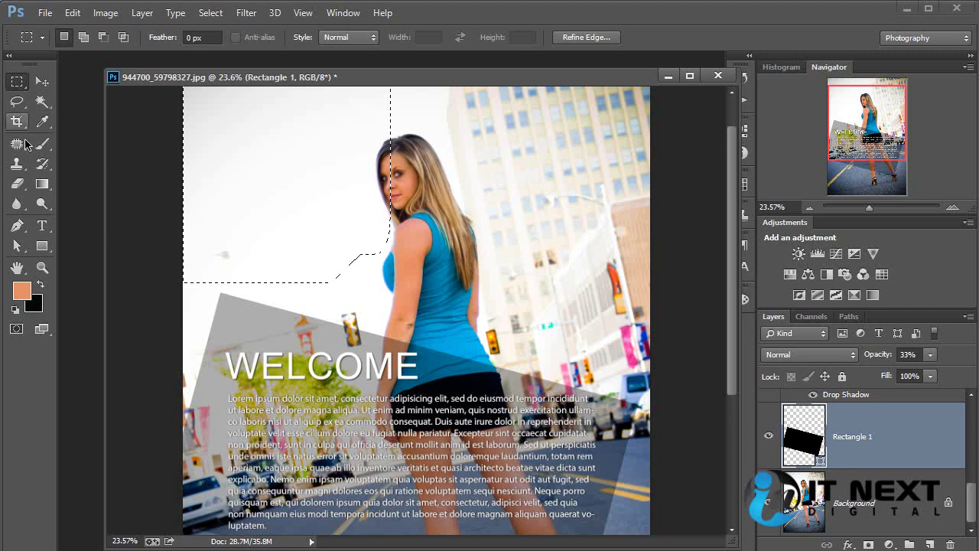
{"action": "right_click", "coordinate": [20, 88]}
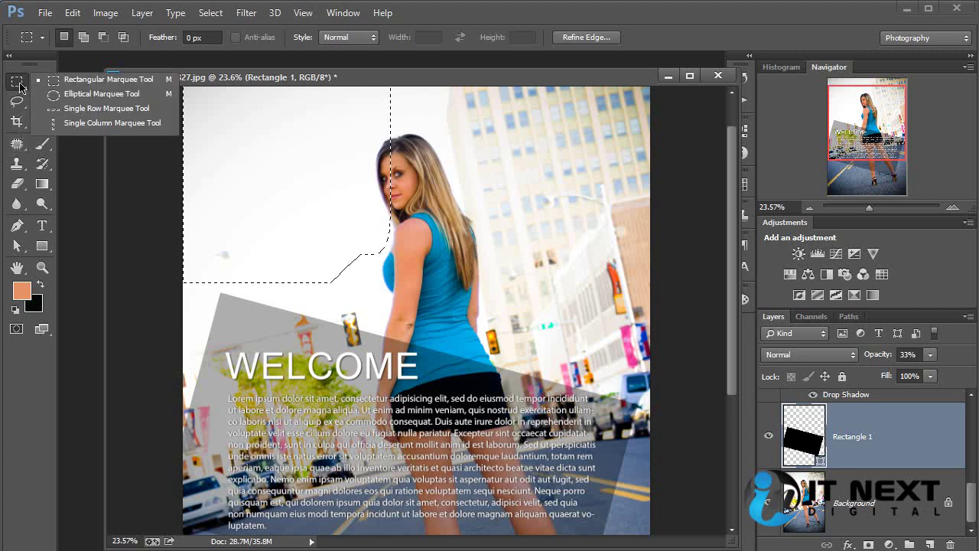
{"action": "left_click", "coordinate": [18, 83]}
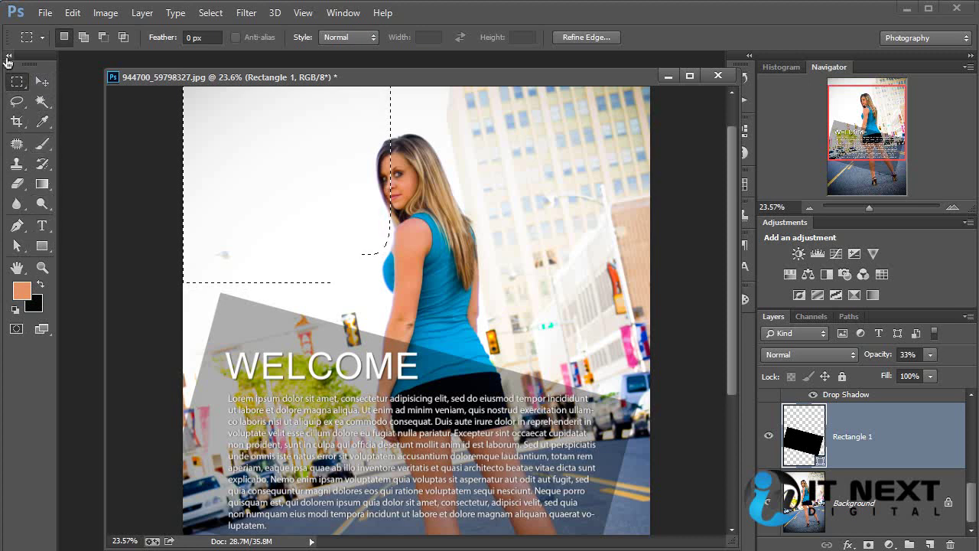
Step: Return the Tools panel to one column, set Add to Selection, and show the marquee variants
{"action": "left_click", "coordinate": [8, 57]}
{"action": "left_click", "coordinate": [9, 56]}
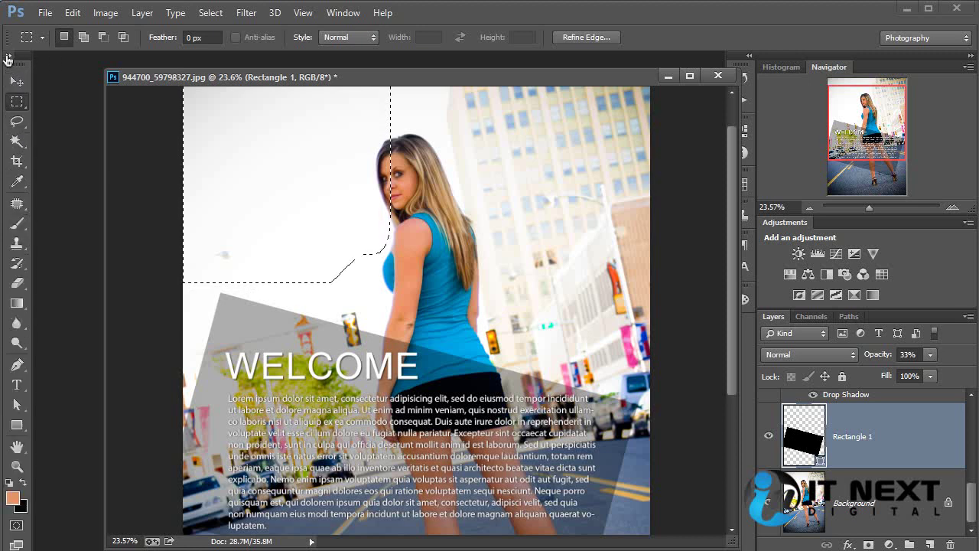
{"action": "left_click", "coordinate": [8, 57]}
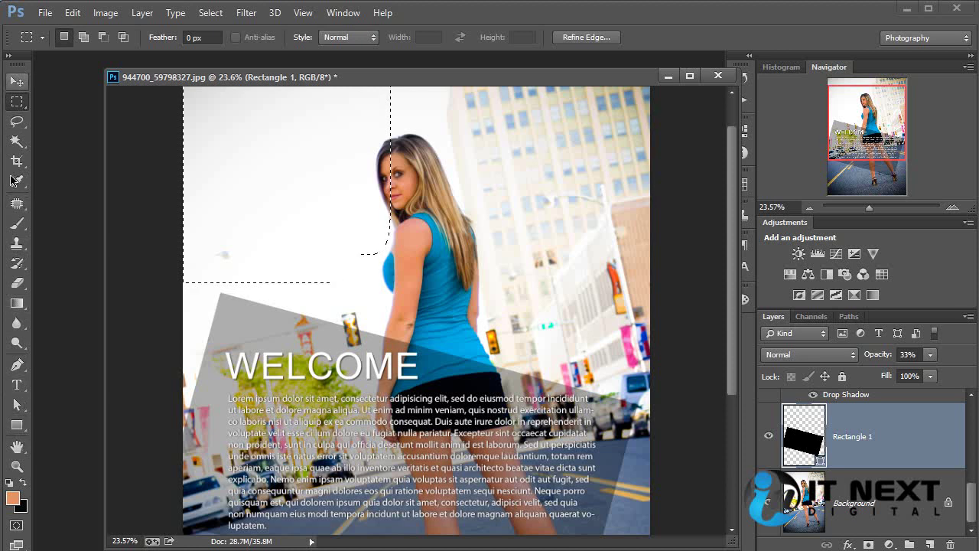
{"action": "left_click", "coordinate": [9, 55]}
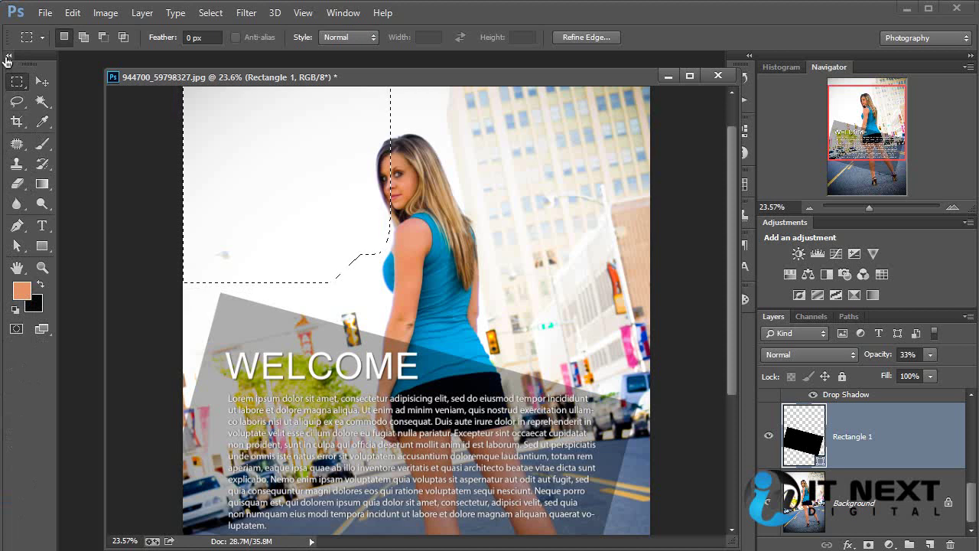
{"action": "left_click", "coordinate": [8, 58]}
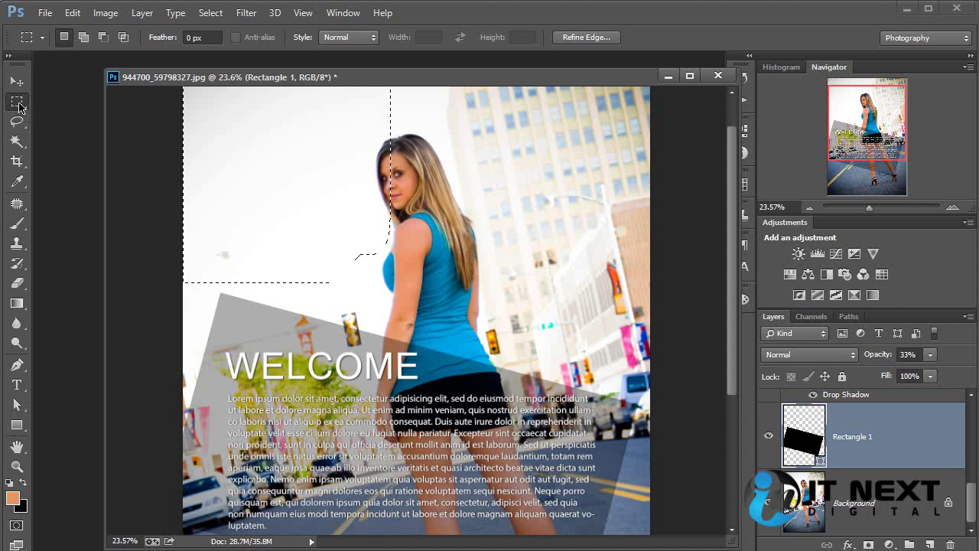
{"action": "key", "text": "shift"}
{"action": "right_click", "coordinate": [19, 106]}
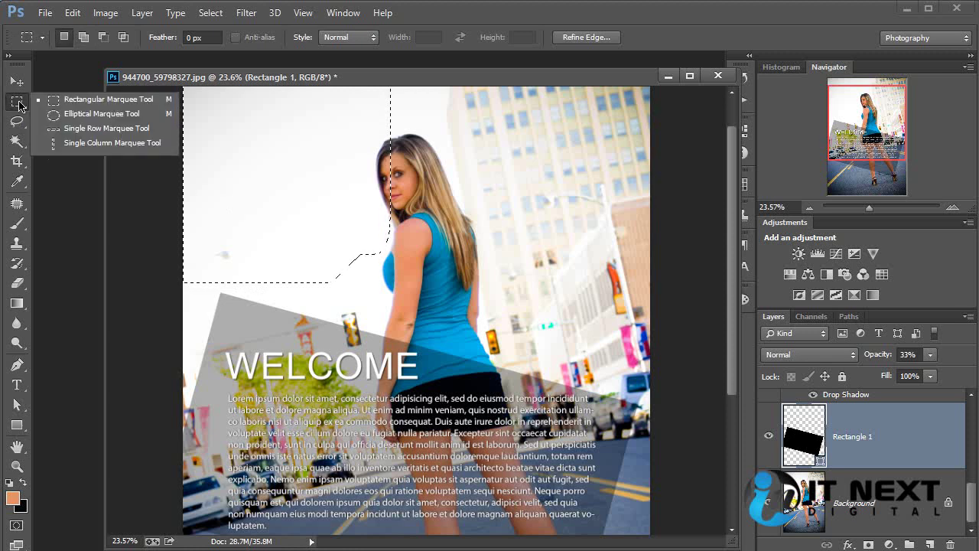
Step: Select a one-pixel row across the woman's face and copy it to a new layer
{"action": "left_click", "coordinate": [149, 129]}
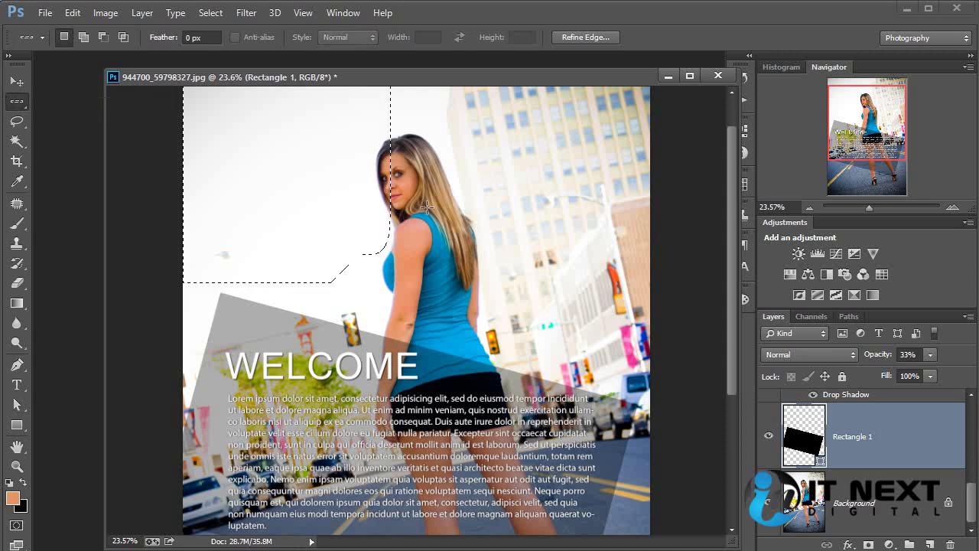
{"action": "mouse_move", "coordinate": [427, 206]}
{"action": "left_mouse_down"}
{"action": "mouse_move", "coordinate": [398, 192]}
{"action": "mouse_move", "coordinate": [400, 264]}
{"action": "mouse_move", "coordinate": [405, 184]}
{"action": "left_mouse_up"}
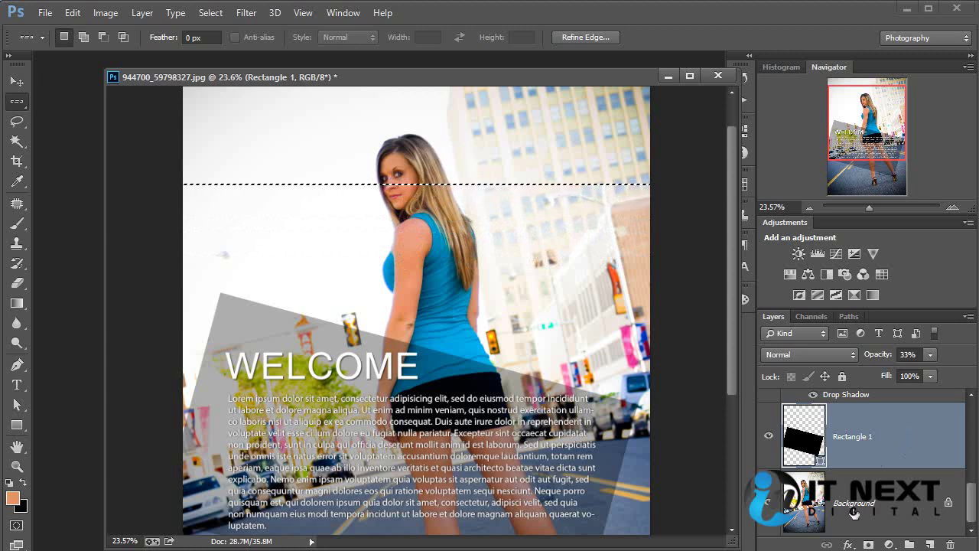
{"action": "left_click", "coordinate": [855, 512]}
{"action": "key", "text": "ctrl+j"}
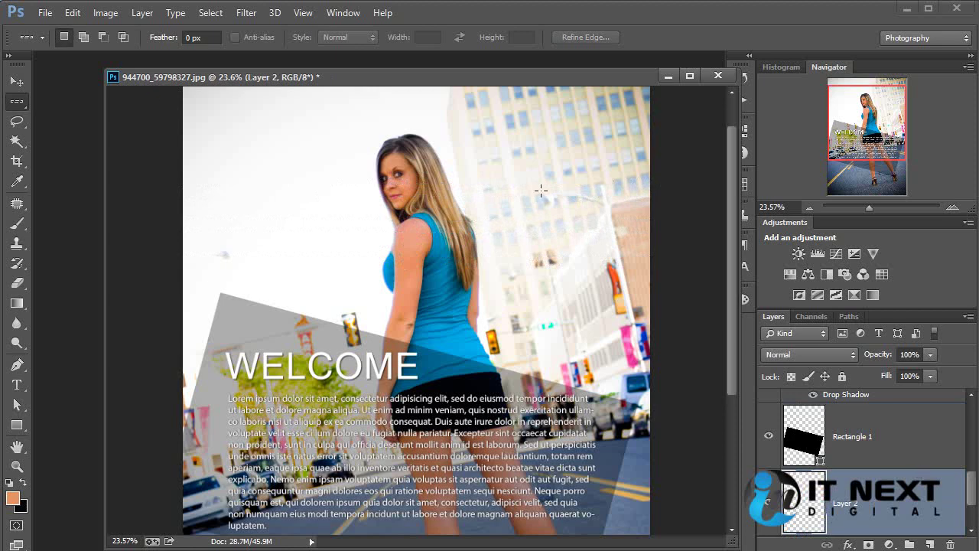
Step: Stretch the copied row into a tall streaked band, shift it 44 px left, then delete it
{"action": "key", "text": "v"}
{"action": "left_click_drag", "start_coordinate": [417, 185], "coordinate": [417, 240]}
{"action": "mouse_move", "coordinate": [503, 185]}
{"action": "left_mouse_down"}
{"action": "mouse_move", "coordinate": [502, 311]}
{"action": "mouse_move", "coordinate": [516, 203]}
{"action": "mouse_move", "coordinate": [510, 144]}
{"action": "mouse_move", "coordinate": [514, 239]}
{"action": "left_mouse_up"}
{"action": "key", "text": "Return"}
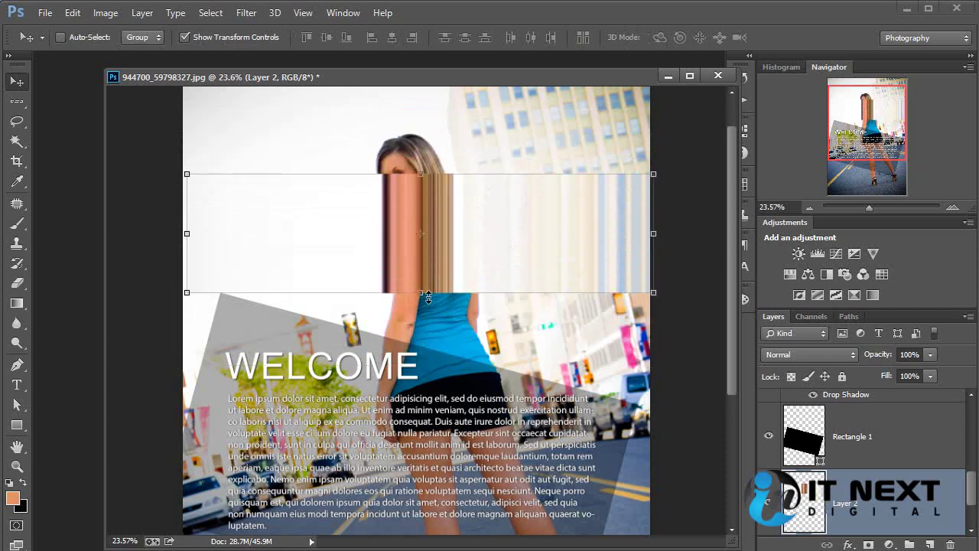
{"action": "mouse_move", "coordinate": [525, 255]}
{"action": "left_mouse_down"}
{"action": "mouse_move", "coordinate": [556, 328]}
{"action": "mouse_move", "coordinate": [517, 265]}
{"action": "left_mouse_up"}
{"action": "key", "text": "Delete"}
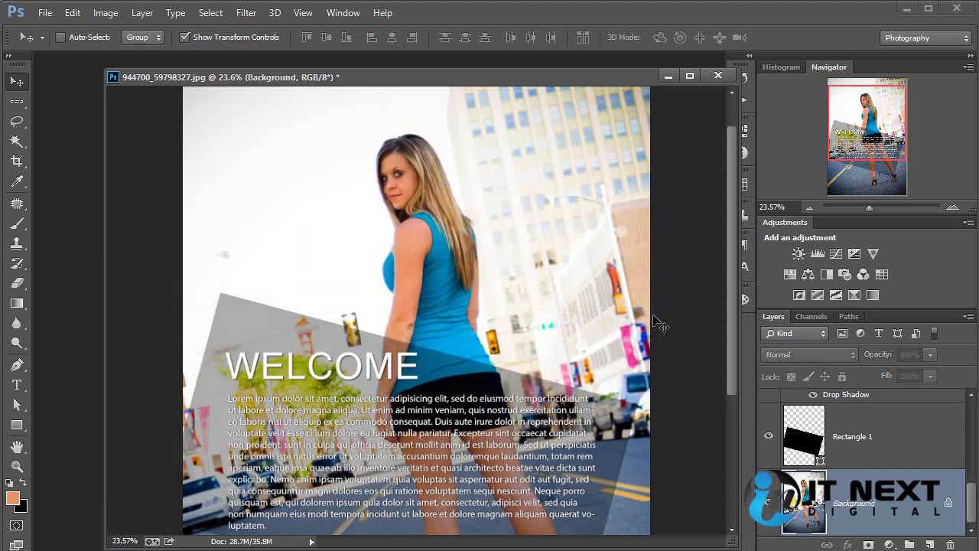
{"action": "right_click", "coordinate": [14, 107]}
Step: Draw a freehand Lasso selection around the woman's head and torso, then click away to deselect it
{"action": "left_click", "coordinate": [76, 101]}
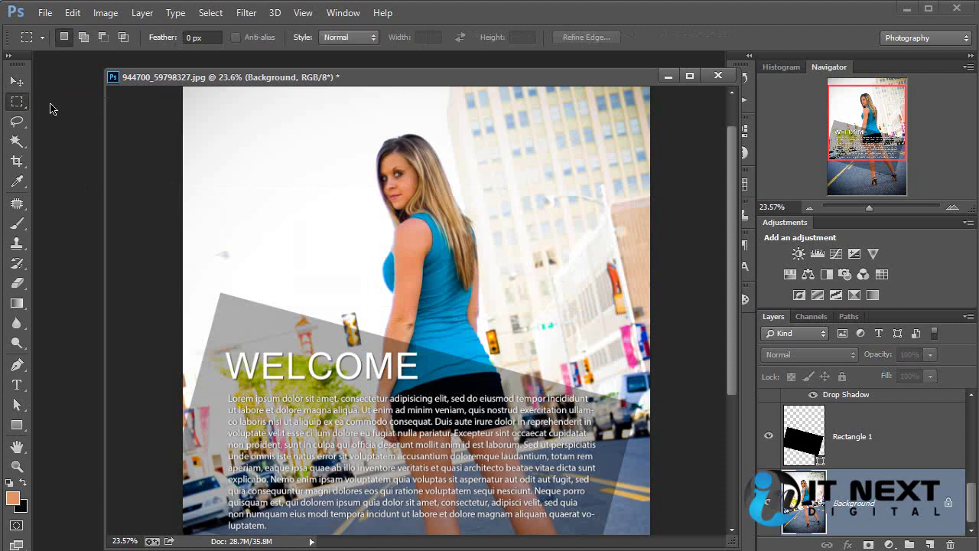
{"action": "left_click", "coordinate": [18, 125]}
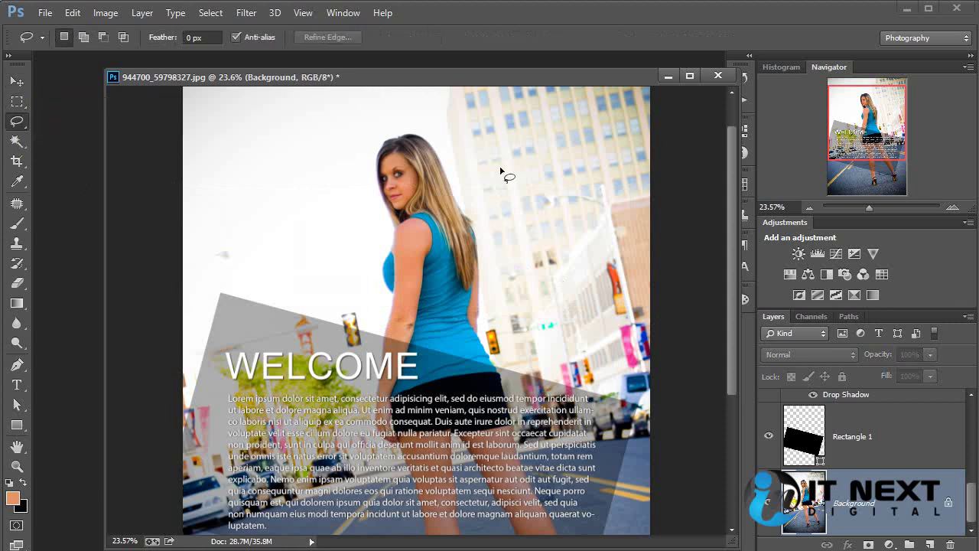
{"action": "mouse_move", "coordinate": [398, 135]}
{"action": "left_mouse_down"}
{"action": "mouse_move", "coordinate": [496, 197]}
{"action": "mouse_move", "coordinate": [379, 160]}
{"action": "left_mouse_up"}
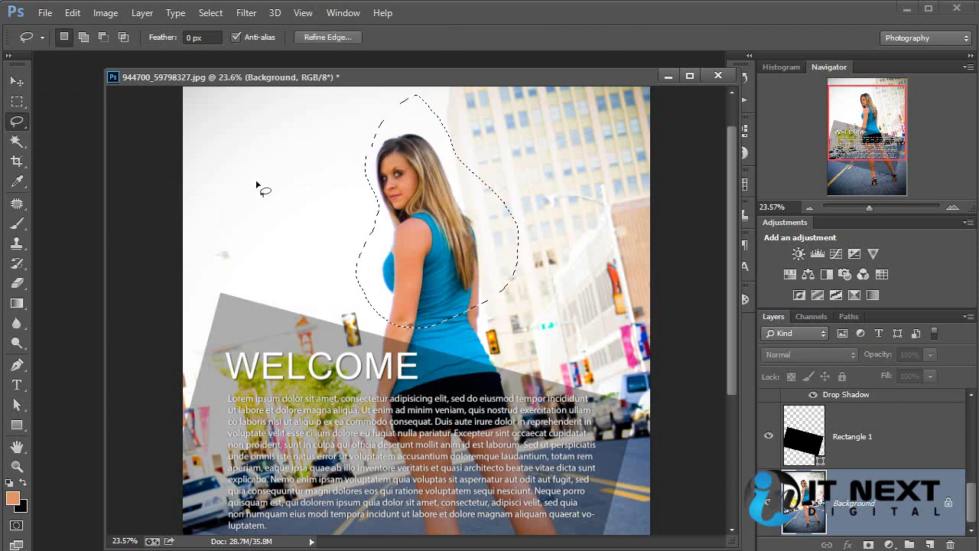
{"action": "right_click", "coordinate": [22, 125]}
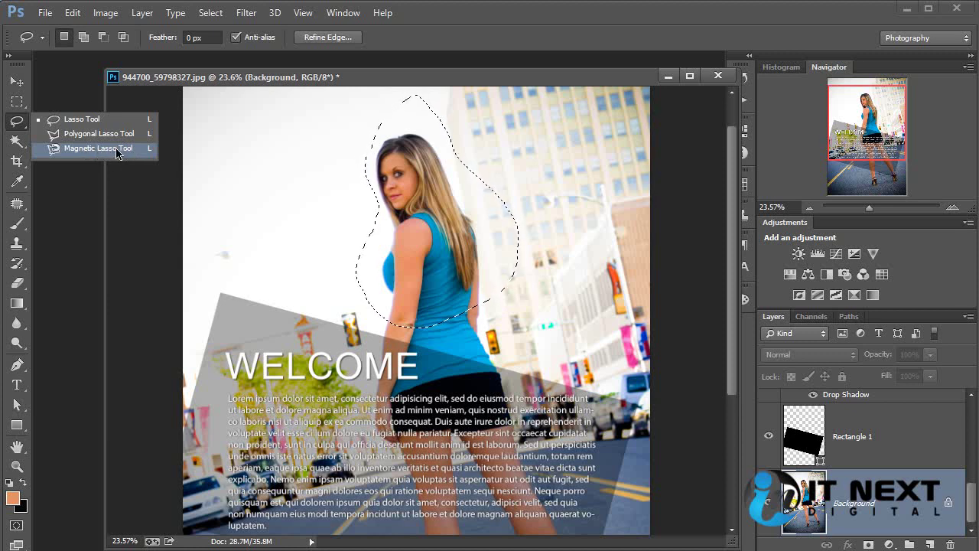
{"action": "left_click", "coordinate": [390, 147]}
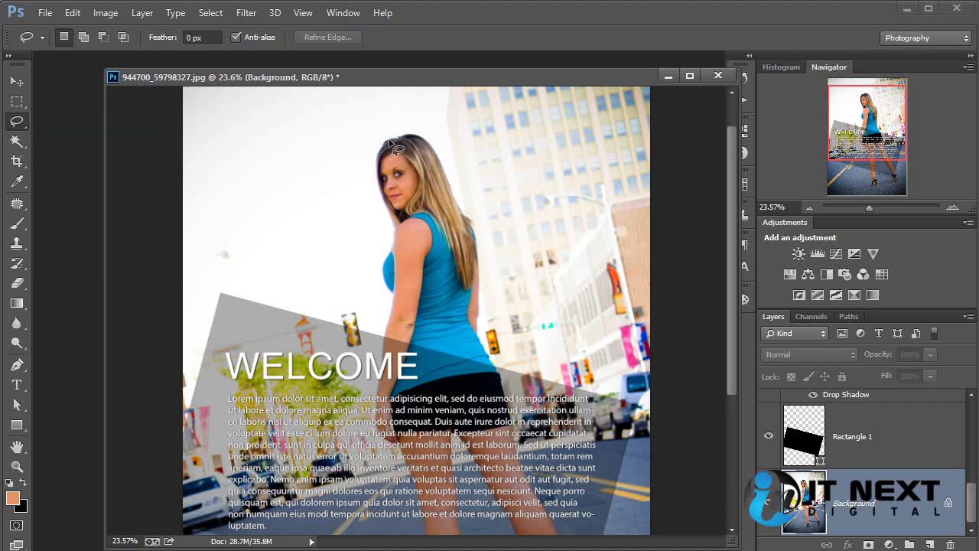
Step: Zoom in and trace the woman's upper arm and shoulder with the Magnetic Lasso, closing the selection
{"action": "left_click_drag", "start_coordinate": [18, 122], "coordinate": [77, 154]}
{"action": "left_click", "coordinate": [77, 154]}
{"action": "key", "text": "ctrl+plus"}
{"action": "key", "text": "ctrl+plus"}
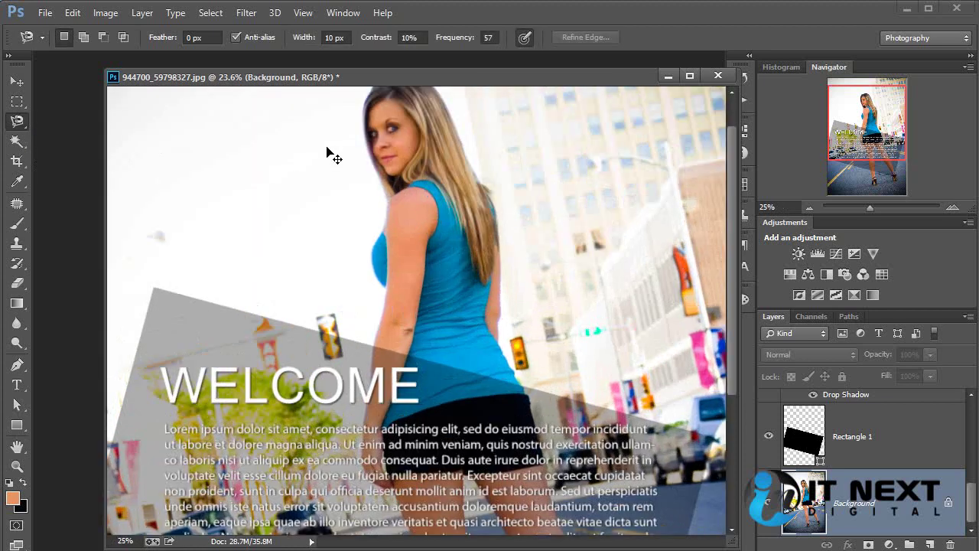
{"action": "key", "text": "ctrl+plus"}
{"action": "key", "text": "ctrl+plus"}
{"action": "left_click_drag", "start_coordinate": [327, 151], "coordinate": [367, 344]}
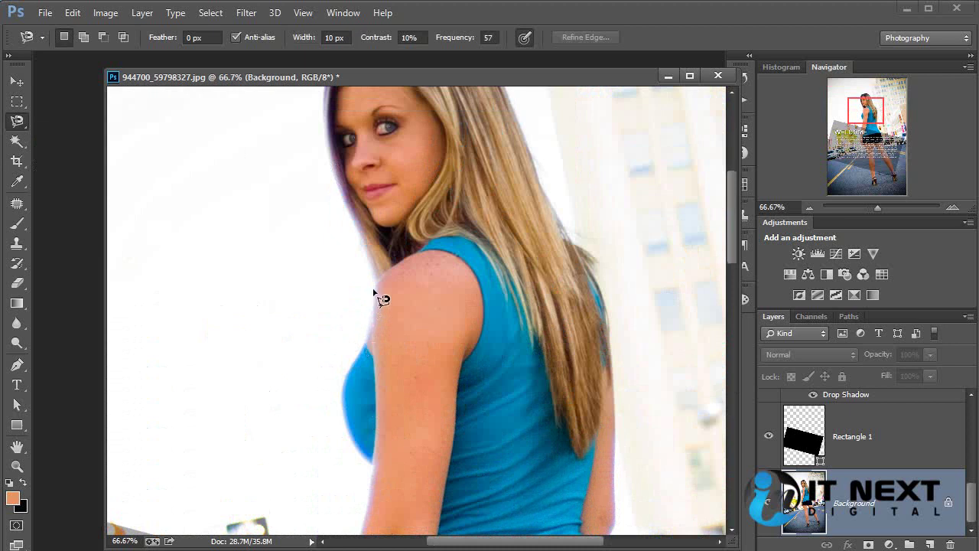
{"action": "left_click", "coordinate": [373, 290]}
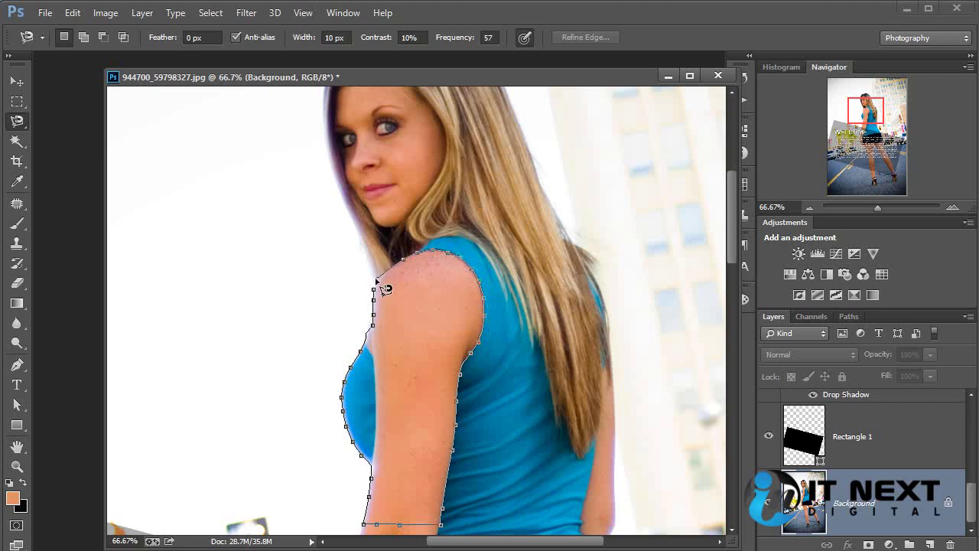
{"action": "key", "text": "Escape"}
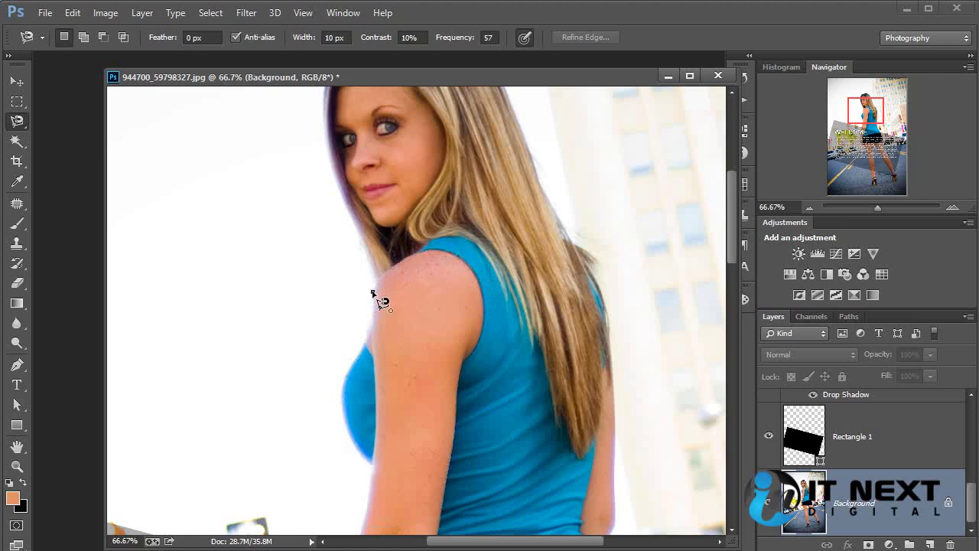
{"action": "left_click", "coordinate": [372, 292]}
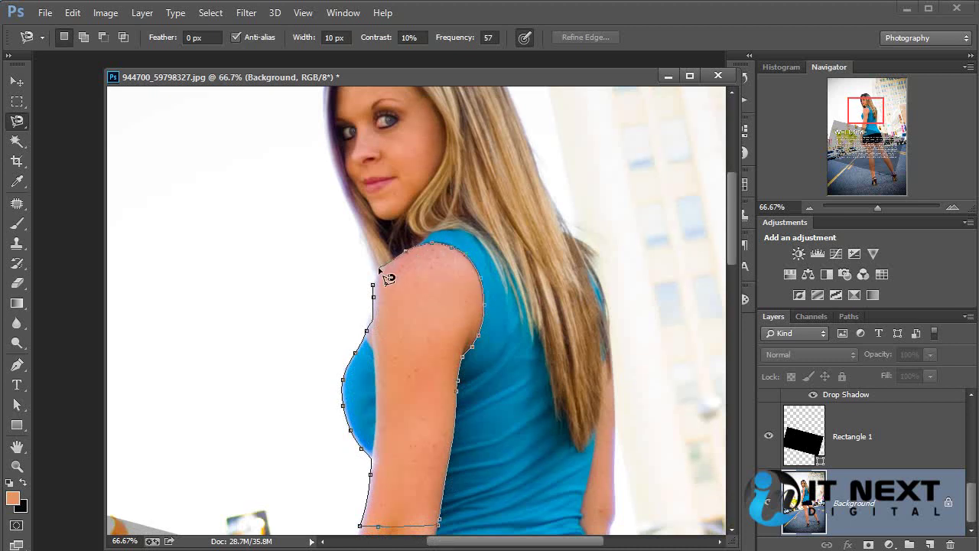
{"action": "left_click", "coordinate": [375, 288]}
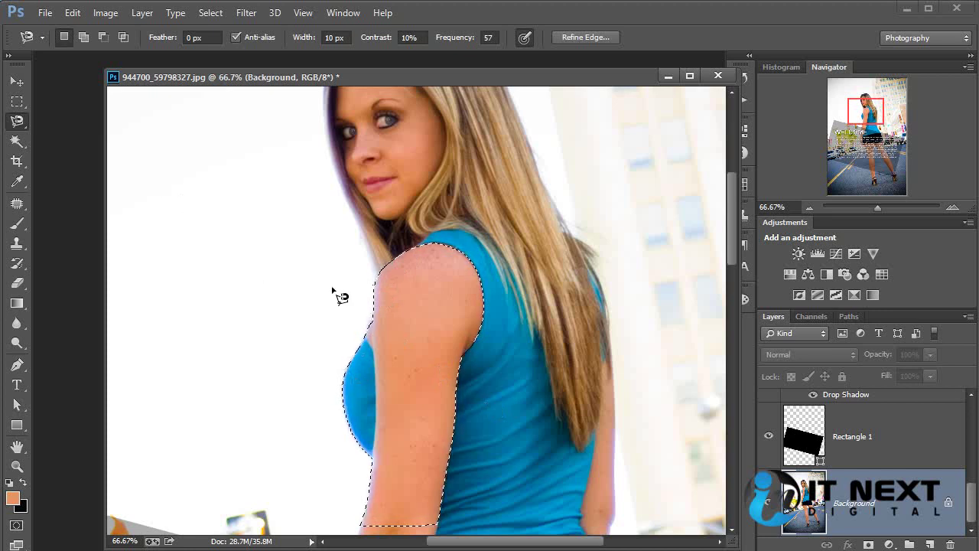
Step: Set the lasso to Add to selection and cycle the lasso variants toward the Polygonal Lasso
{"action": "right_click", "coordinate": [17, 121]}
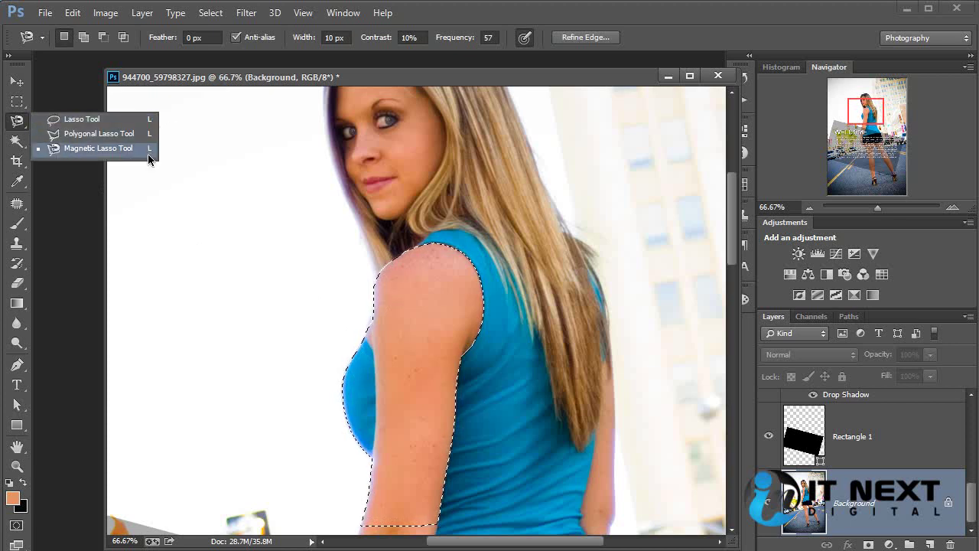
{"action": "left_click", "coordinate": [98, 147]}
{"action": "key", "text": "shift"}
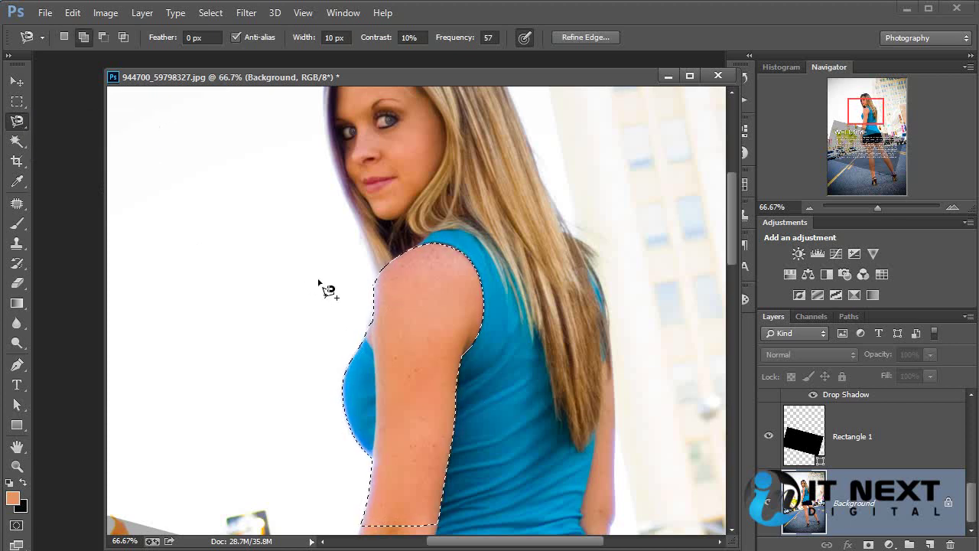
{"action": "key", "text": "shift+l"}
{"action": "key", "text": "shift+l"}
{"action": "key", "text": "shift+l"}
{"action": "key", "text": "shift+l"}
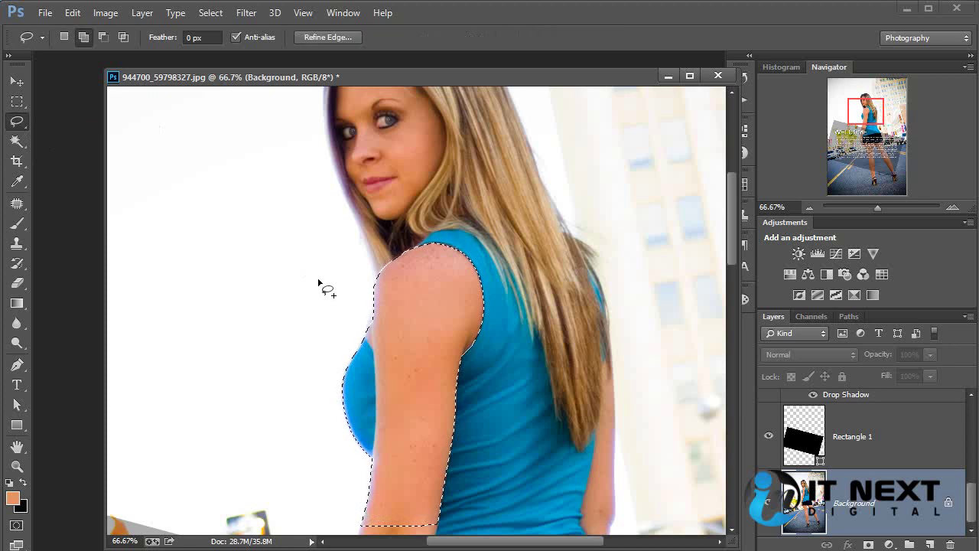
{"action": "key", "text": "shift+l"}
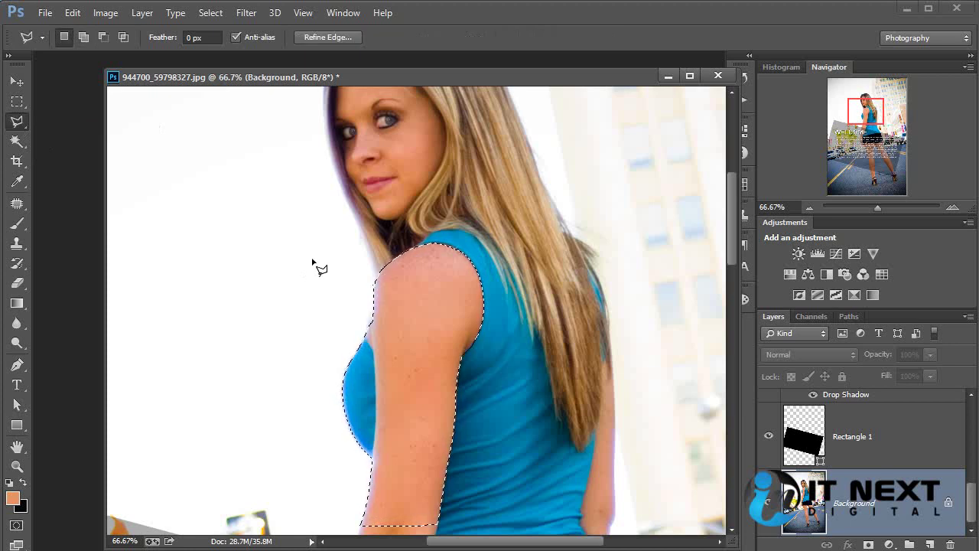
{"action": "right_click", "coordinate": [17, 122]}
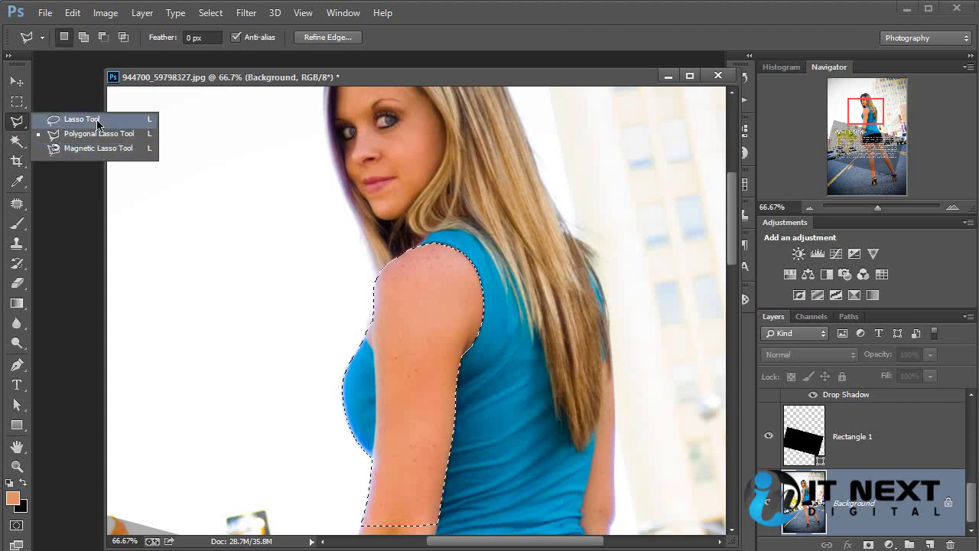
Step: Pick the Horizontal Type Tool, cancel an empty entry on her shoulder, then toggle Vertical and back
{"action": "left_click", "coordinate": [19, 387]}
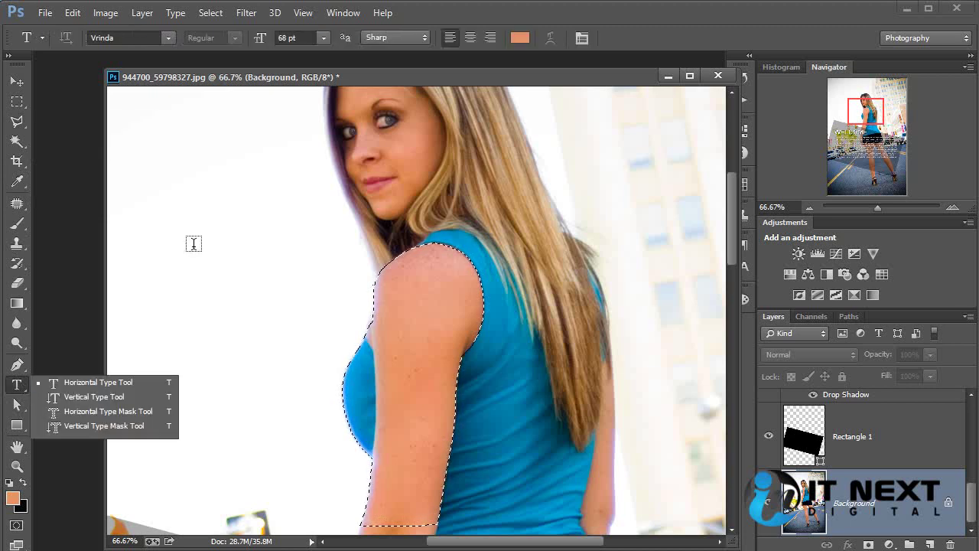
{"action": "left_click", "coordinate": [452, 150]}
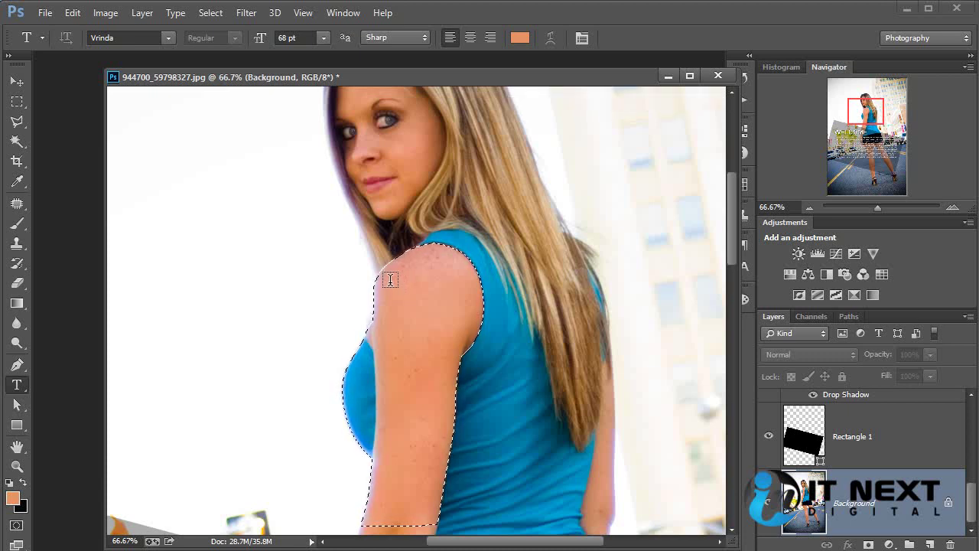
{"action": "left_click", "coordinate": [391, 280]}
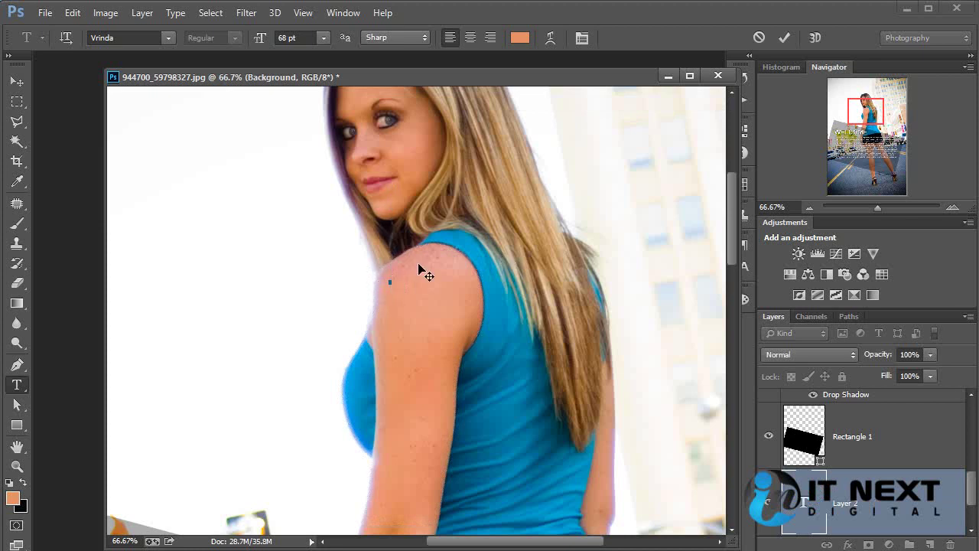
{"action": "key", "text": "Escape"}
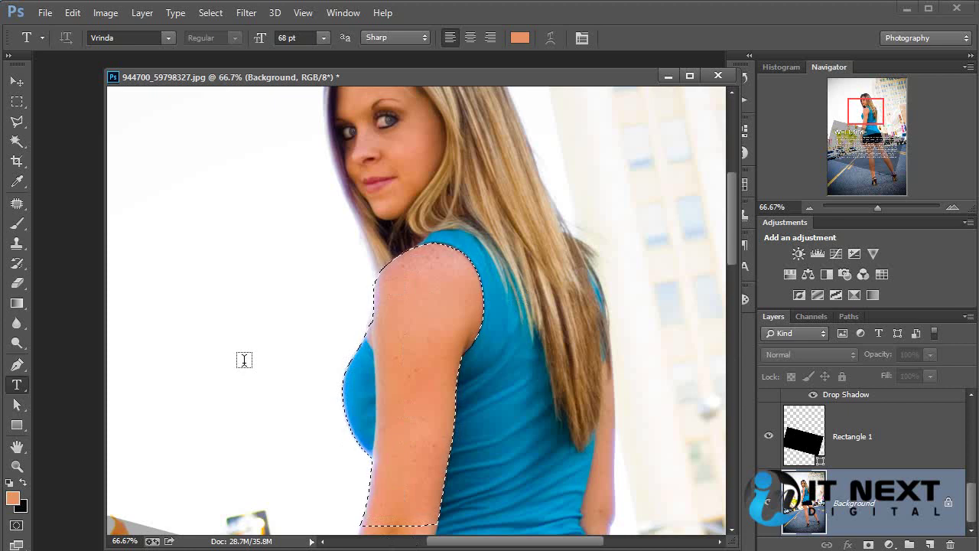
{"action": "key", "text": "shift+t"}
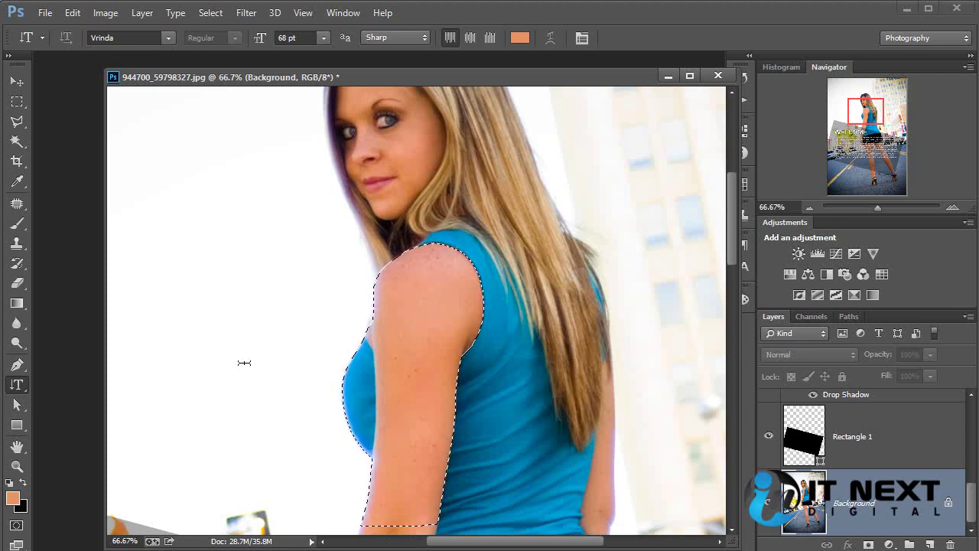
{"action": "key", "text": "shift+t"}
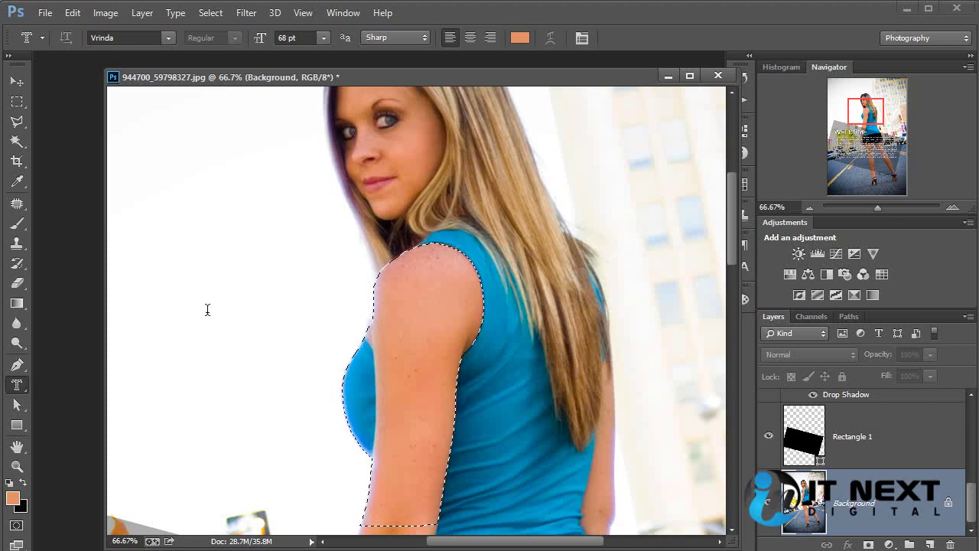
Step: Look through the type masks, Move, Polygonal Lasso, Magic Wand and Patch tools, ending on the Brush
{"action": "right_click", "coordinate": [16, 384]}
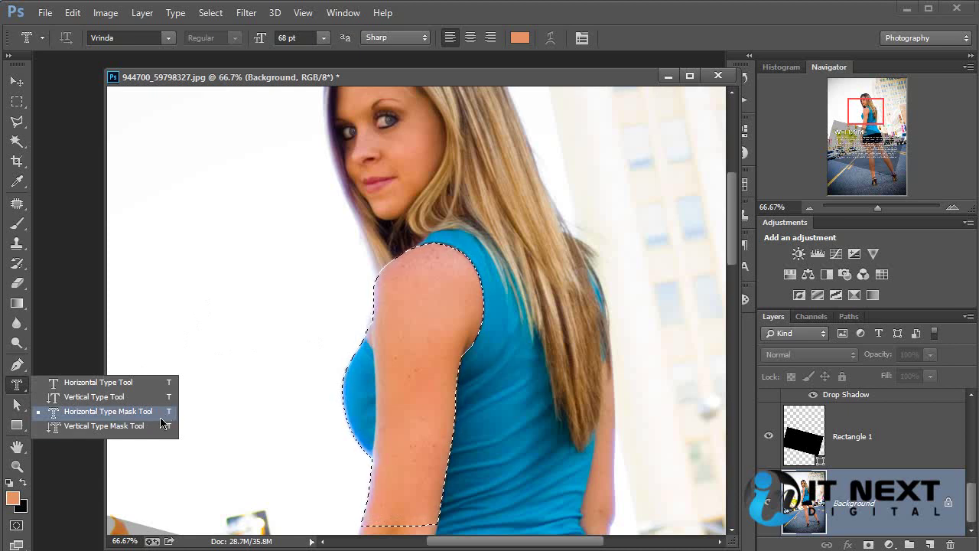
{"action": "left_click", "coordinate": [433, 97]}
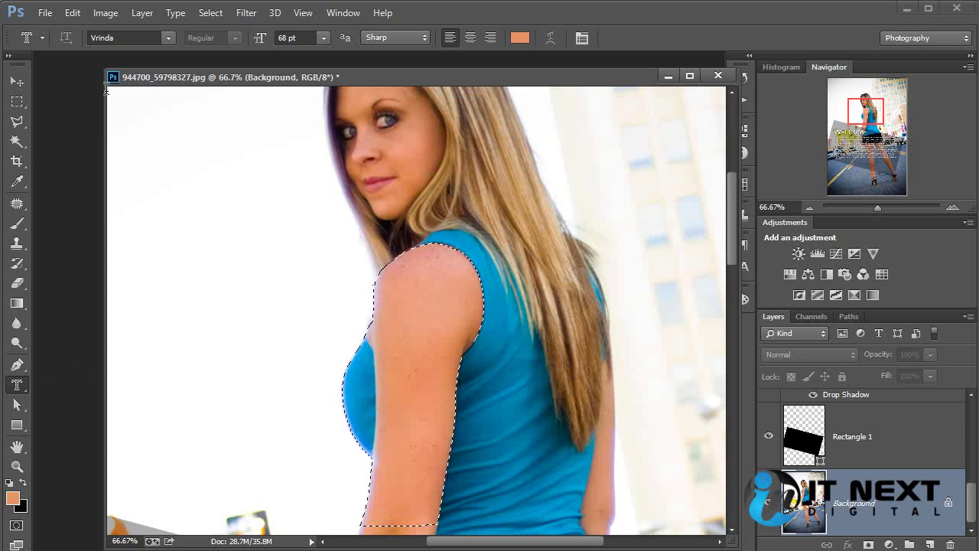
{"action": "left_click", "coordinate": [17, 82]}
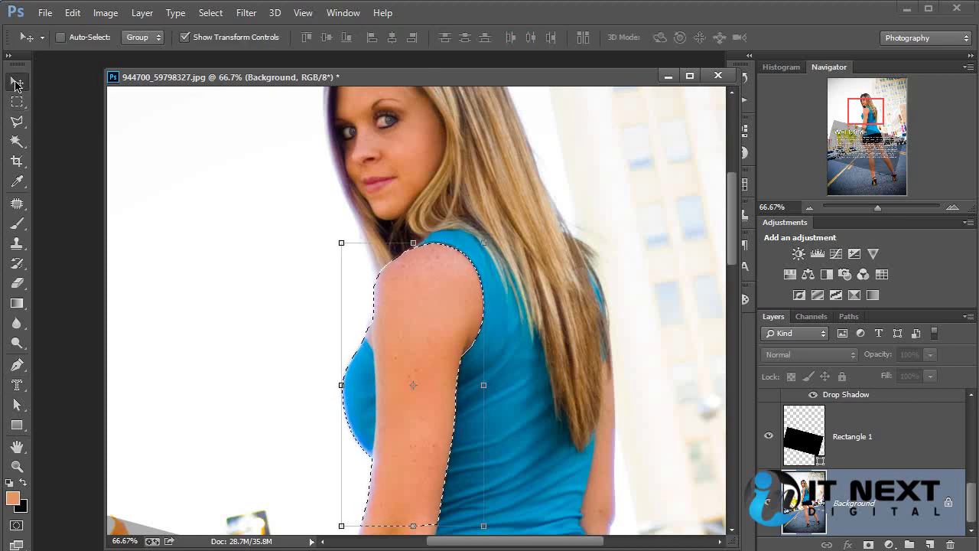
{"action": "left_click", "coordinate": [16, 123]}
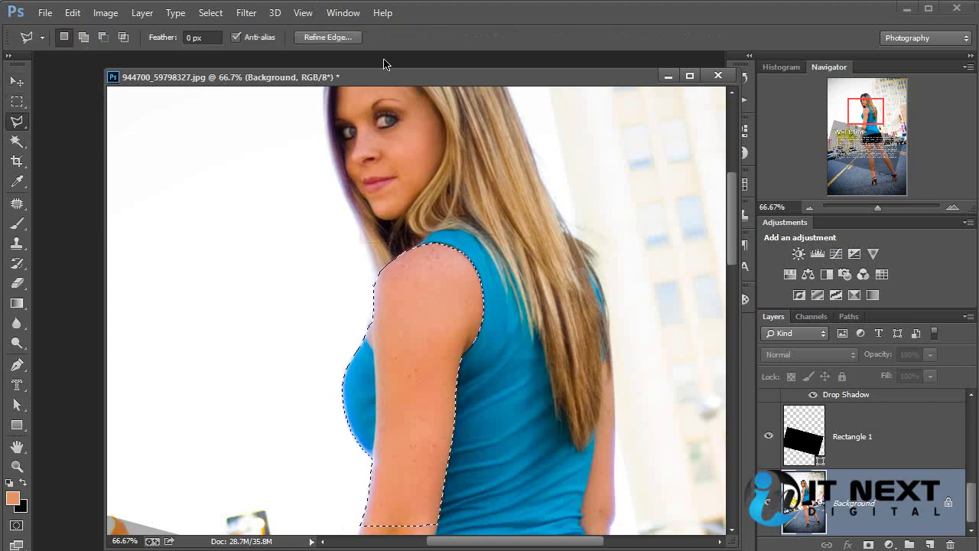
{"action": "left_click", "coordinate": [26, 143]}
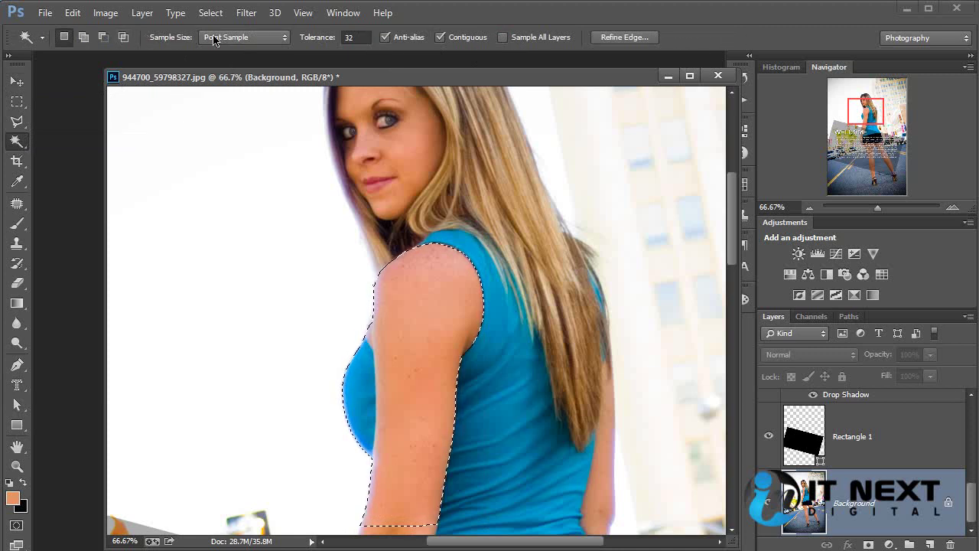
{"action": "left_click", "coordinate": [16, 205]}
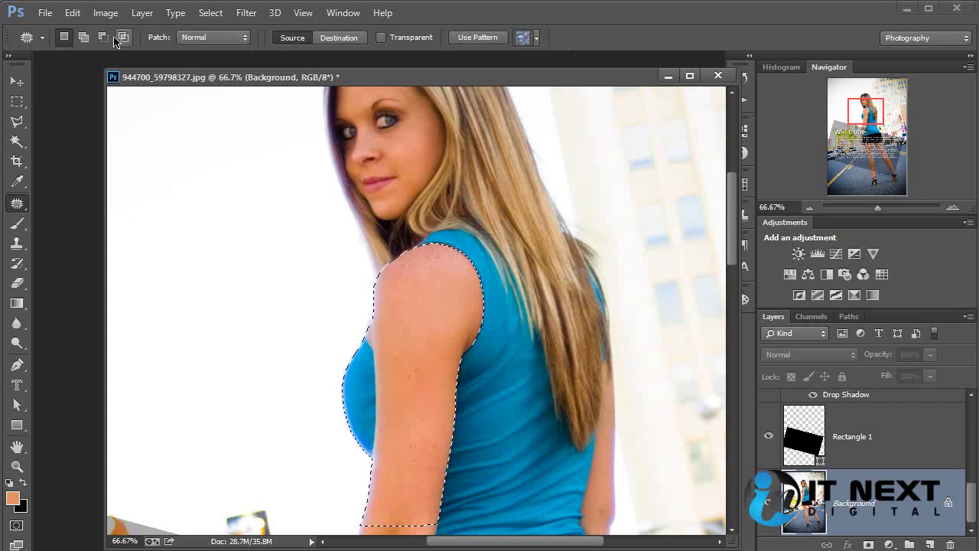
{"action": "left_click", "coordinate": [18, 225]}
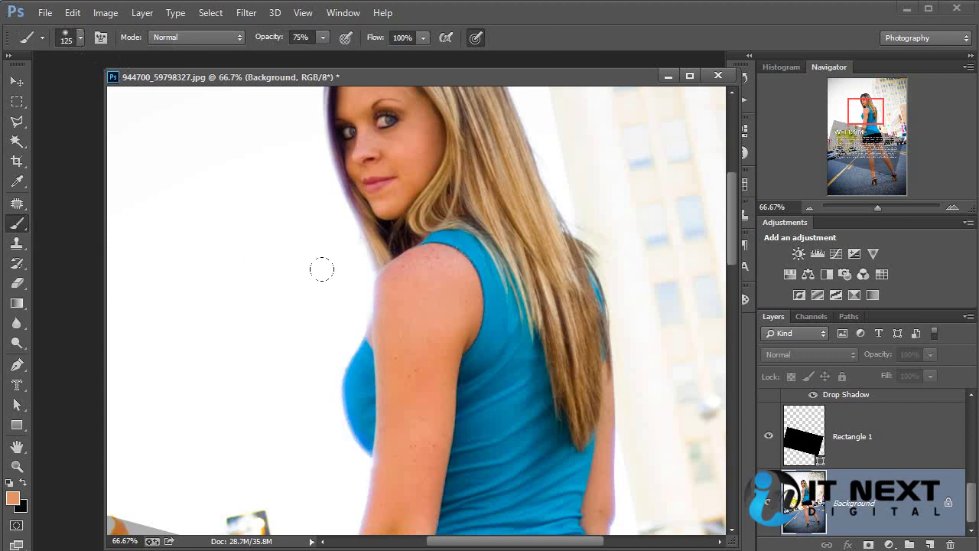
Step: Paint peach test strokes with a smaller brush in Normal mode, then again in Multiply mode
{"action": "key", "text": "["}
{"action": "key", "text": "["}
{"action": "key", "text": "["}
{"action": "mouse_move", "coordinate": [279, 313]}
{"action": "left_mouse_down"}
{"action": "mouse_move", "coordinate": [694, 283]}
{"action": "mouse_move", "coordinate": [274, 403]}
{"action": "mouse_move", "coordinate": [394, 466]}
{"action": "mouse_move", "coordinate": [358, 433]}
{"action": "left_mouse_up"}
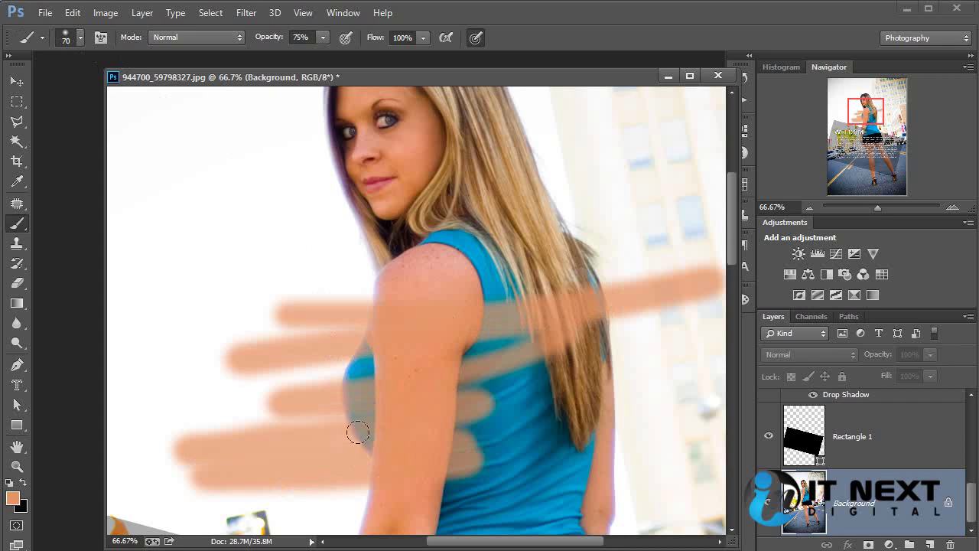
{"action": "left_click", "coordinate": [206, 38]}
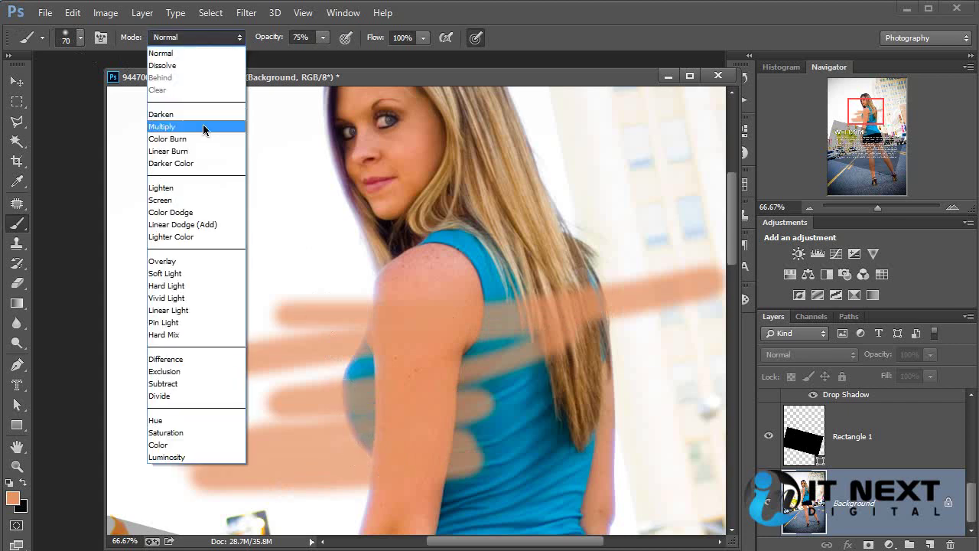
{"action": "left_click", "coordinate": [204, 128]}
{"action": "mouse_move", "coordinate": [328, 262]}
{"action": "left_mouse_down"}
{"action": "mouse_move", "coordinate": [569, 142]}
{"action": "mouse_move", "coordinate": [184, 179]}
{"action": "mouse_move", "coordinate": [543, 222]}
{"action": "mouse_move", "coordinate": [382, 322]}
{"action": "mouse_move", "coordinate": [474, 443]}
{"action": "mouse_move", "coordinate": [367, 482]}
{"action": "left_mouse_up"}
Step: Switch to Overlay at 100% opacity, paint orange strokes over hair and face, then undo them all
{"action": "left_click", "coordinate": [206, 38]}
{"action": "left_click", "coordinate": [195, 256]}
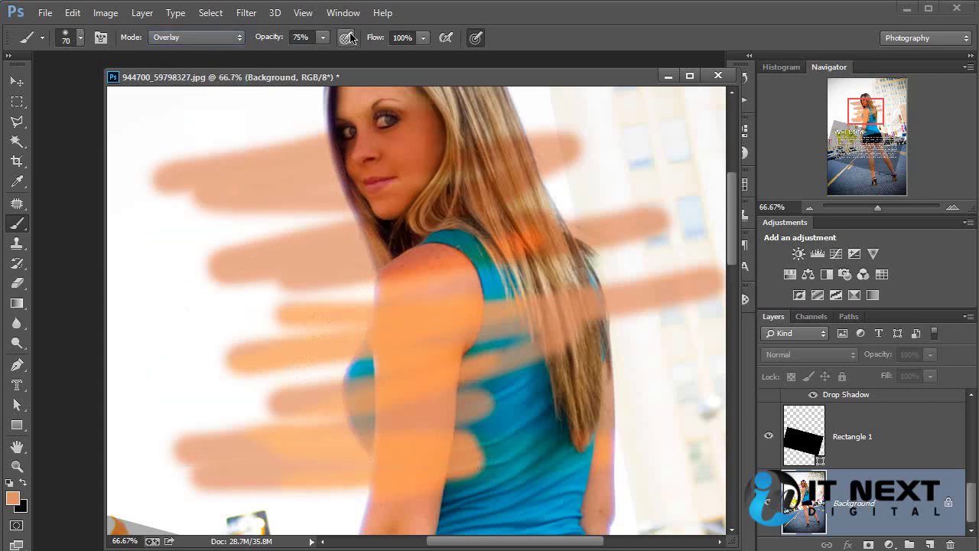
{"action": "left_click", "coordinate": [323, 38]}
{"action": "left_click_drag", "start_coordinate": [324, 58], "coordinate": [348, 58]}
{"action": "mouse_move", "coordinate": [528, 161]}
{"action": "left_mouse_down"}
{"action": "mouse_move", "coordinate": [308, 311]}
{"action": "mouse_move", "coordinate": [360, 429]}
{"action": "mouse_move", "coordinate": [490, 459]}
{"action": "left_mouse_up"}
{"action": "left_click_drag", "start_coordinate": [336, 169], "coordinate": [483, 247]}
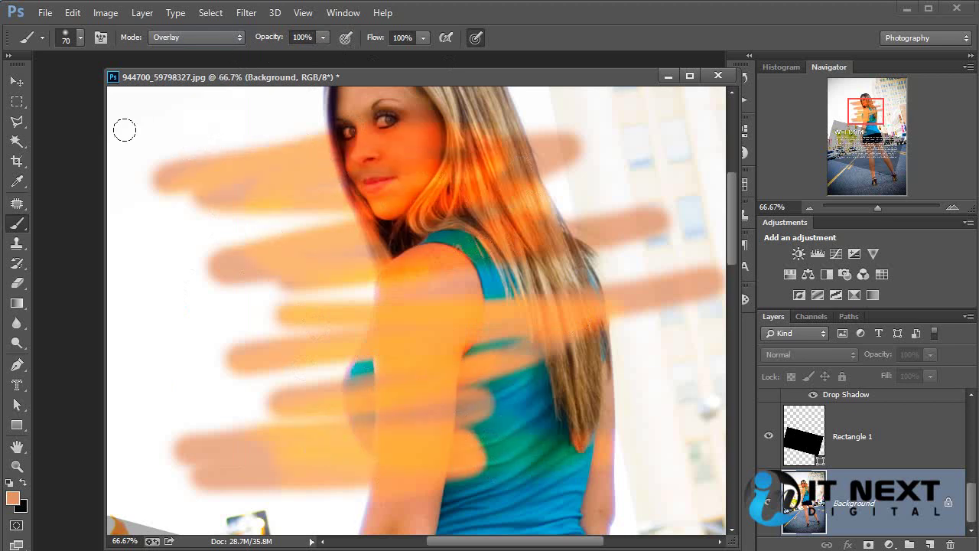
{"action": "key", "text": "ctrl+alt+z"}
{"action": "key", "text": "ctrl+alt+z"}
{"action": "key", "text": "ctrl+alt+z"}
{"action": "key", "text": "ctrl+alt+z"}
{"action": "key", "text": "ctrl+alt+z"}
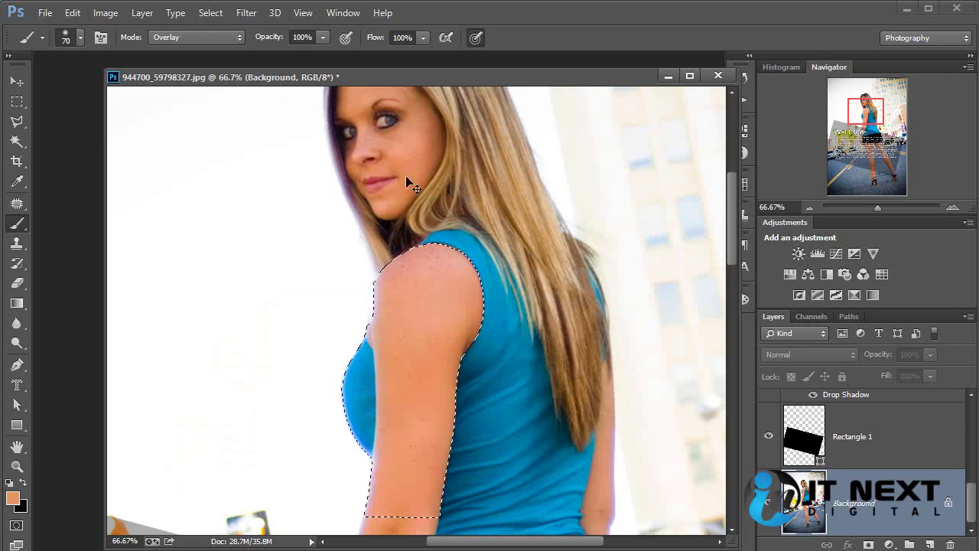
Step: Change History States from 20 to 40 in the Performance preferences and confirm
{"action": "key", "text": "i"}
{"action": "key", "text": "ctrl+k"}
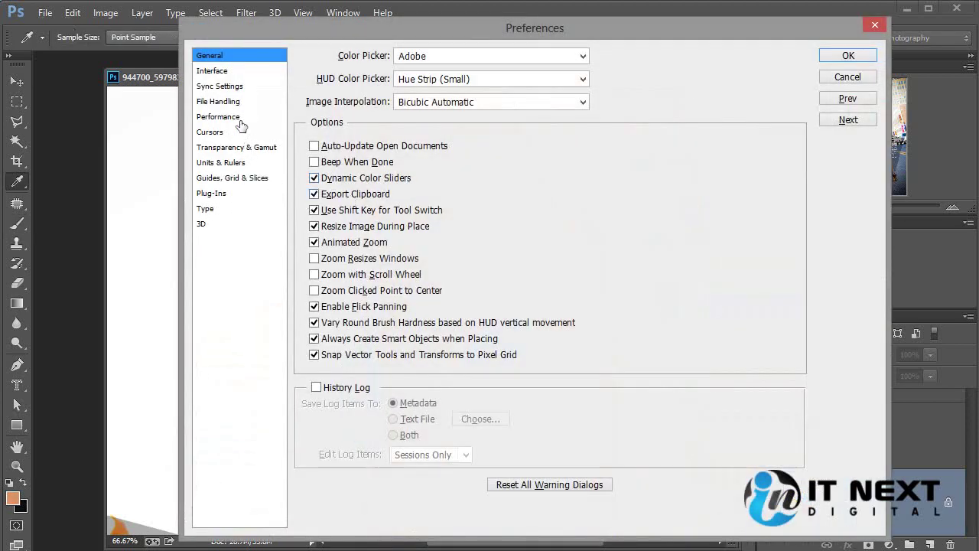
{"action": "left_click", "coordinate": [236, 120]}
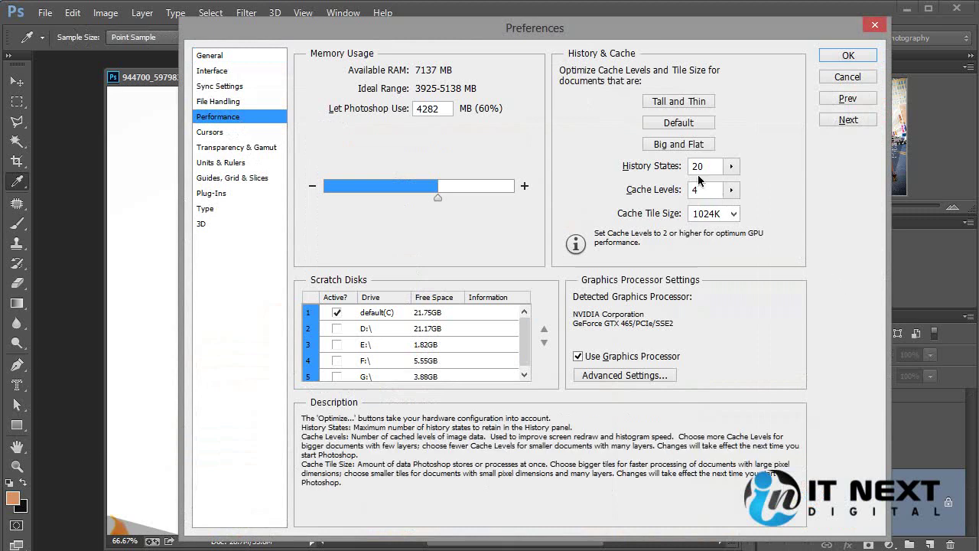
{"action": "left_click", "coordinate": [702, 166]}
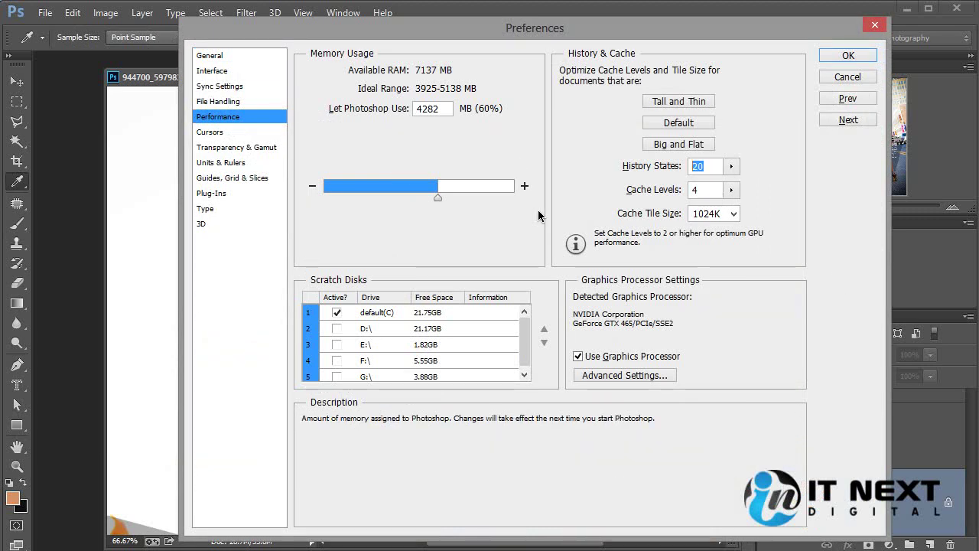
{"action": "type", "text": "40"}
{"action": "left_click", "coordinate": [846, 57]}
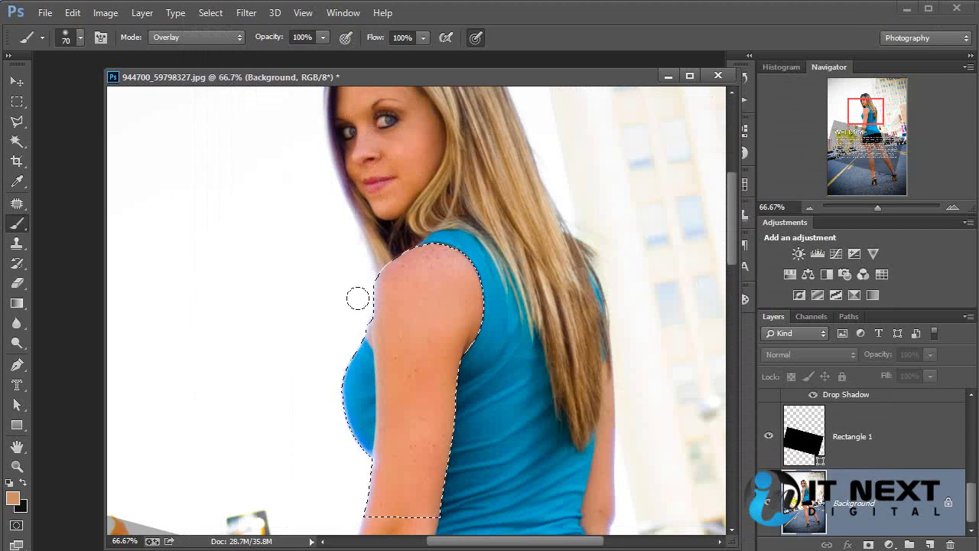
Step: Deselect the arm and place Pen anchor points from the photo's bottom up the top's left edge to the chest
{"action": "key", "text": "ctrl+d"}
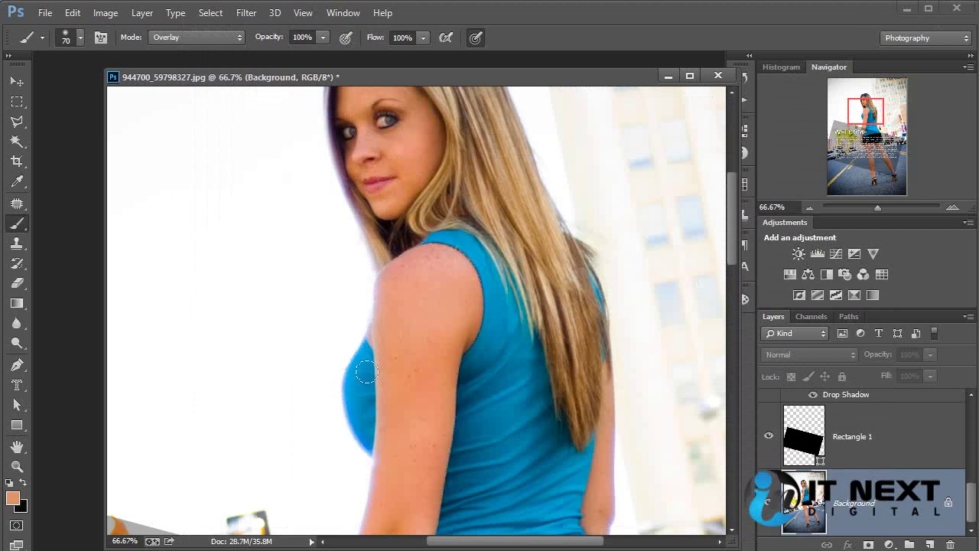
{"action": "key", "text": "p"}
{"action": "left_click", "coordinate": [360, 526]}
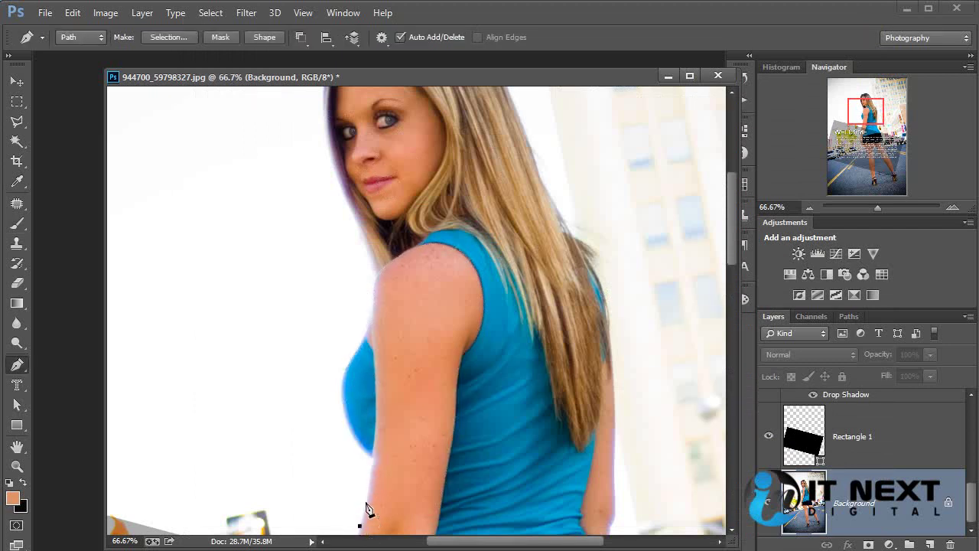
{"action": "left_click", "coordinate": [366, 500]}
{"action": "left_click_drag", "start_coordinate": [372, 461], "coordinate": [370, 451]}
{"action": "left_click", "coordinate": [356, 438]}
{"action": "left_click_drag", "start_coordinate": [349, 365], "coordinate": [371, 339]}
{"action": "left_click_drag", "start_coordinate": [469, 79], "coordinate": [425, 80]}
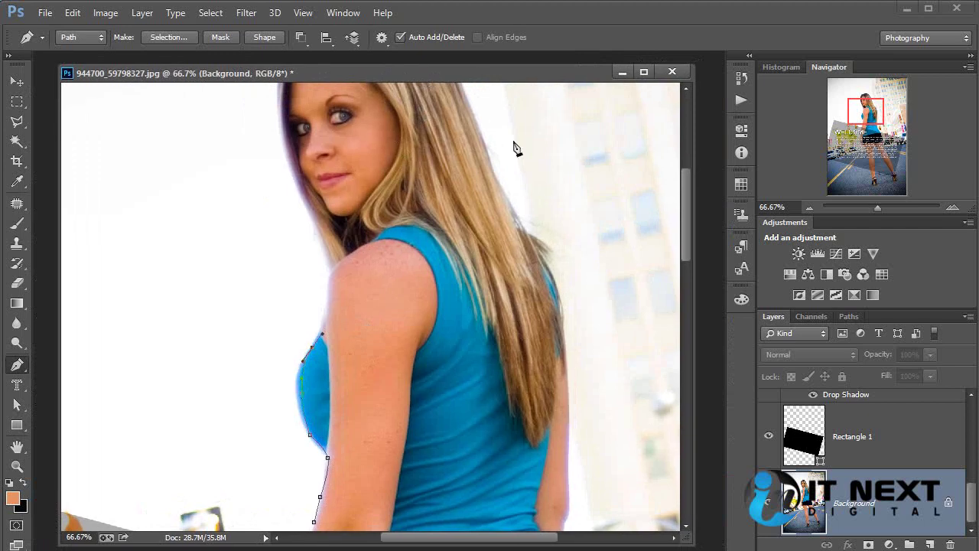
Step: Show the History panel and add pen points up the shoulder edge
{"action": "left_click", "coordinate": [353, 15]}
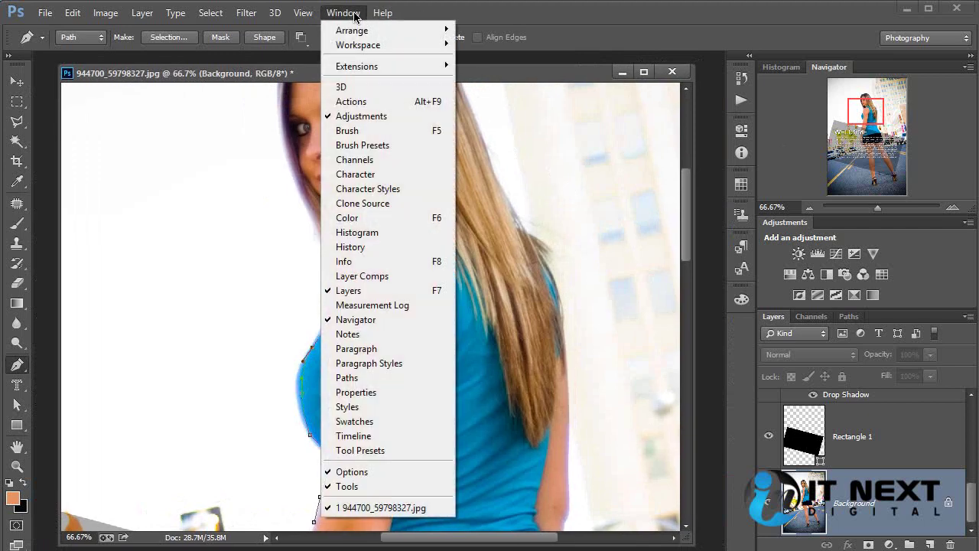
{"action": "left_click", "coordinate": [350, 246]}
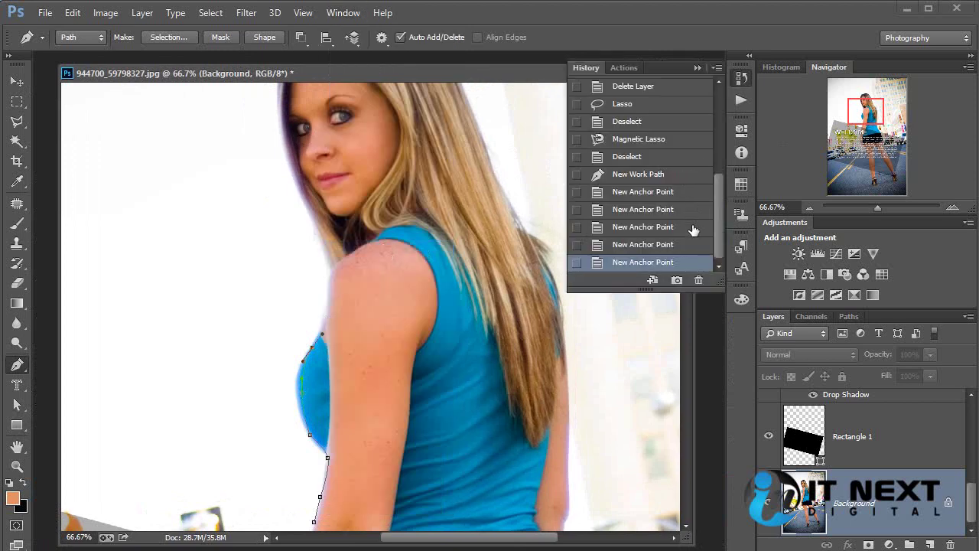
{"action": "left_click", "coordinate": [326, 308]}
{"action": "left_click", "coordinate": [331, 283]}
Step: Continue the path along the hair to beside her face, then make the History panel taller
{"action": "left_click", "coordinate": [333, 266]}
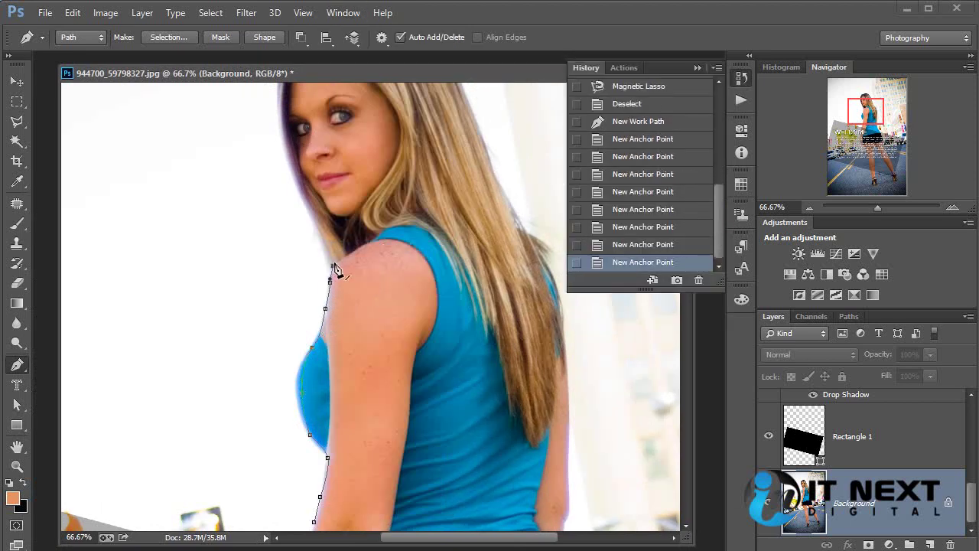
{"action": "left_click", "coordinate": [313, 229]}
{"action": "left_click", "coordinate": [292, 176]}
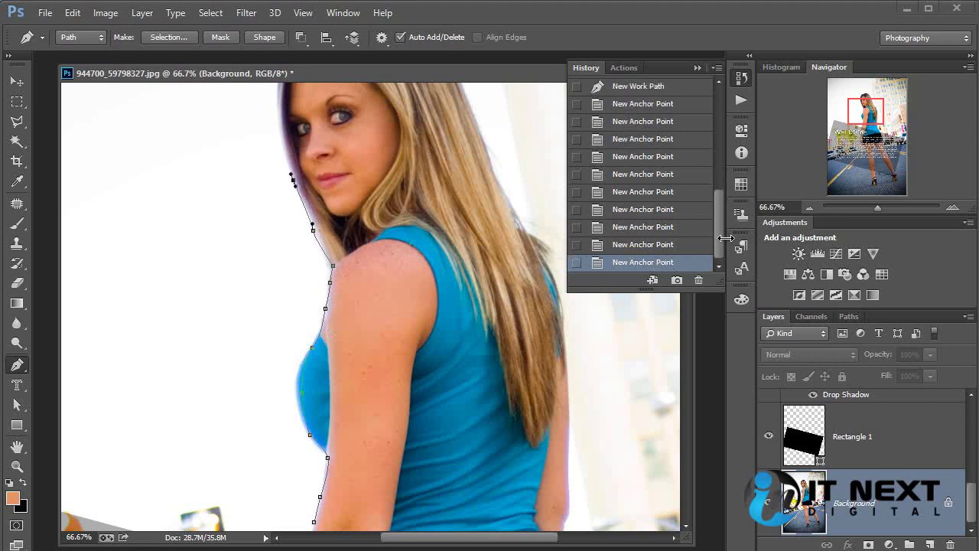
{"action": "left_click_drag", "start_coordinate": [727, 287], "coordinate": [727, 316]}
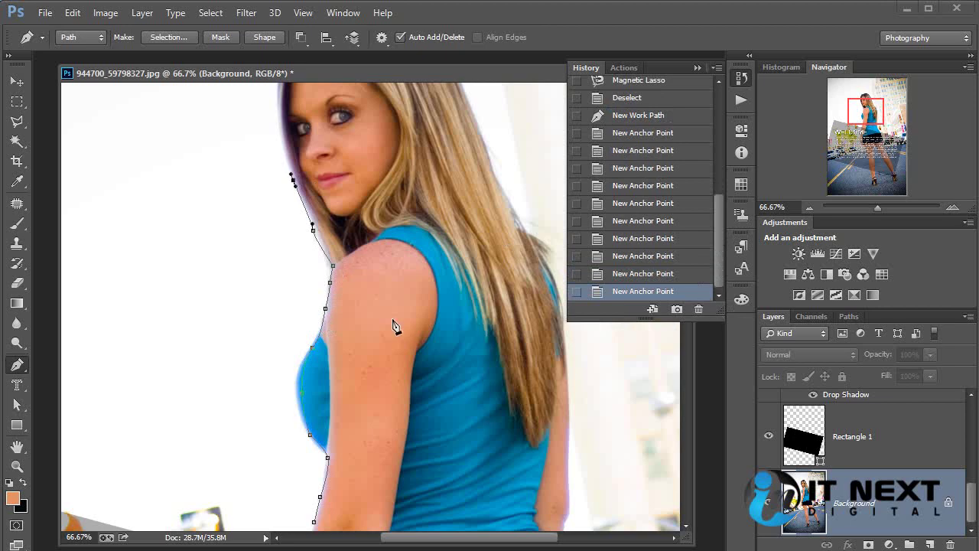
{"action": "key", "text": "i"}
{"action": "key", "text": "ctrl+k"}
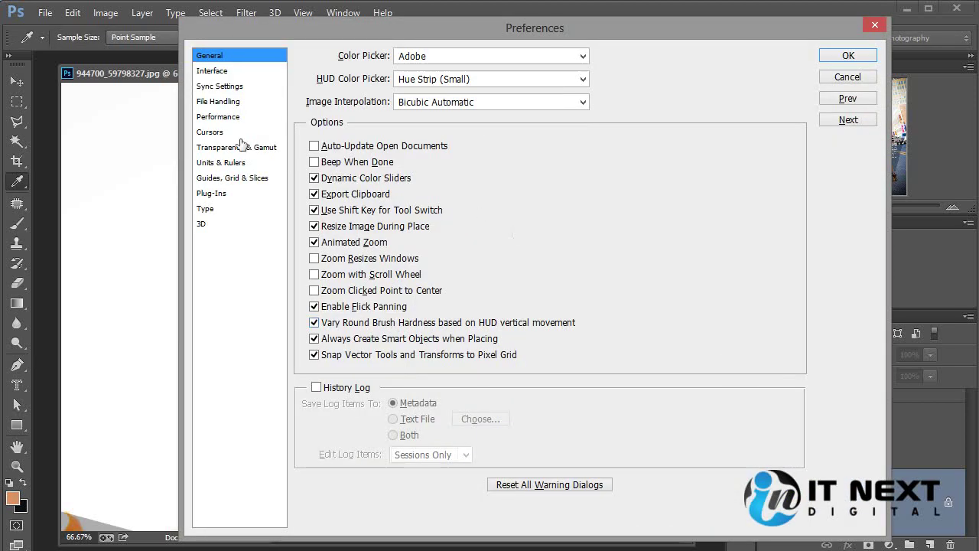
{"action": "left_click", "coordinate": [233, 120]}
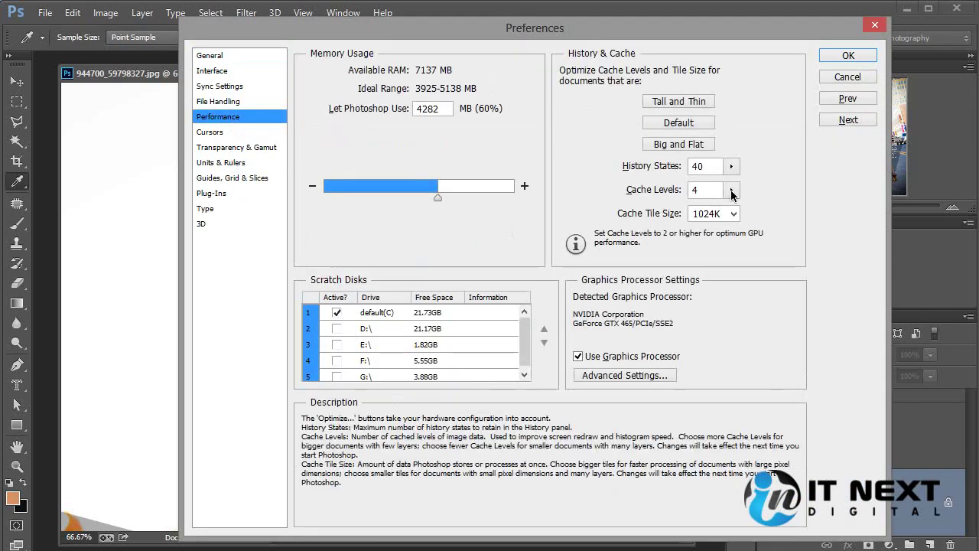
{"action": "left_click", "coordinate": [638, 167]}
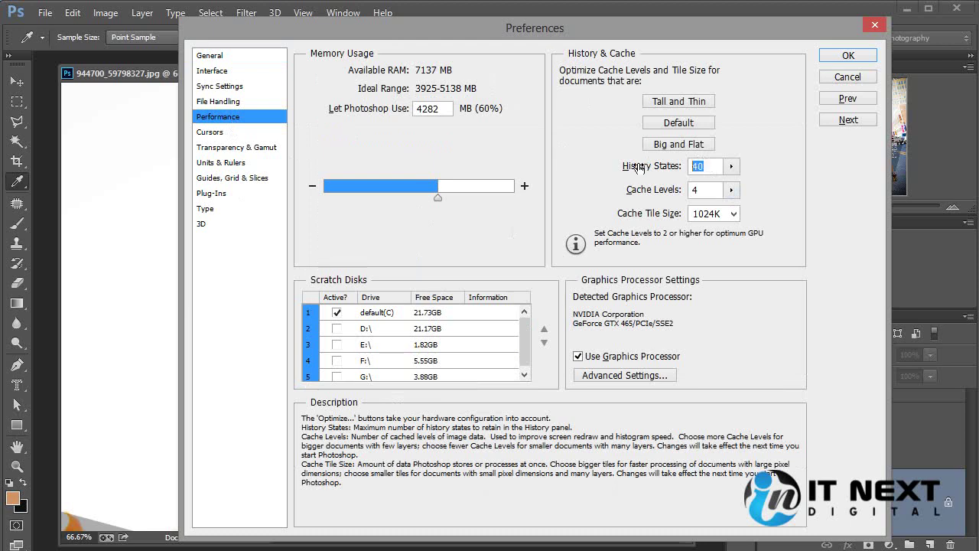
{"action": "left_click", "coordinate": [849, 77]}
{"action": "key", "text": "p"}
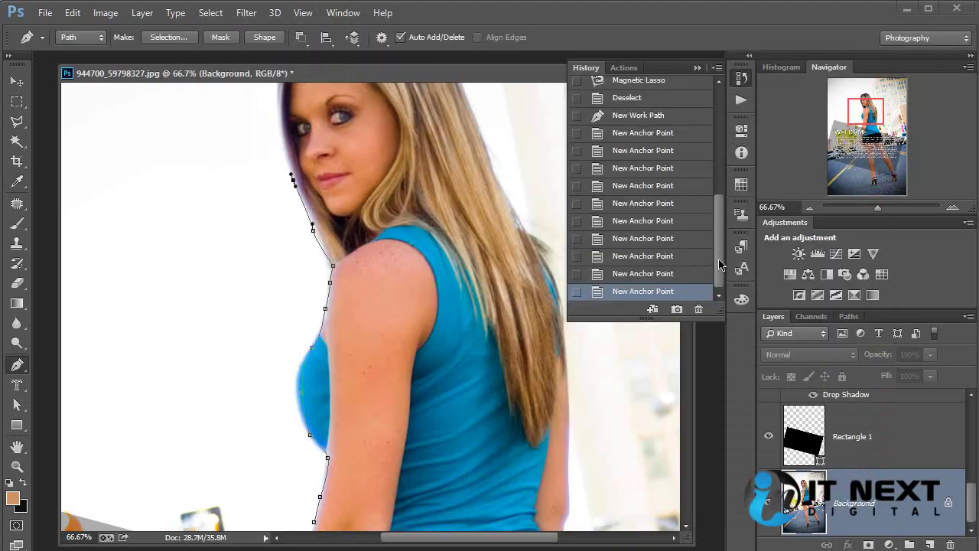